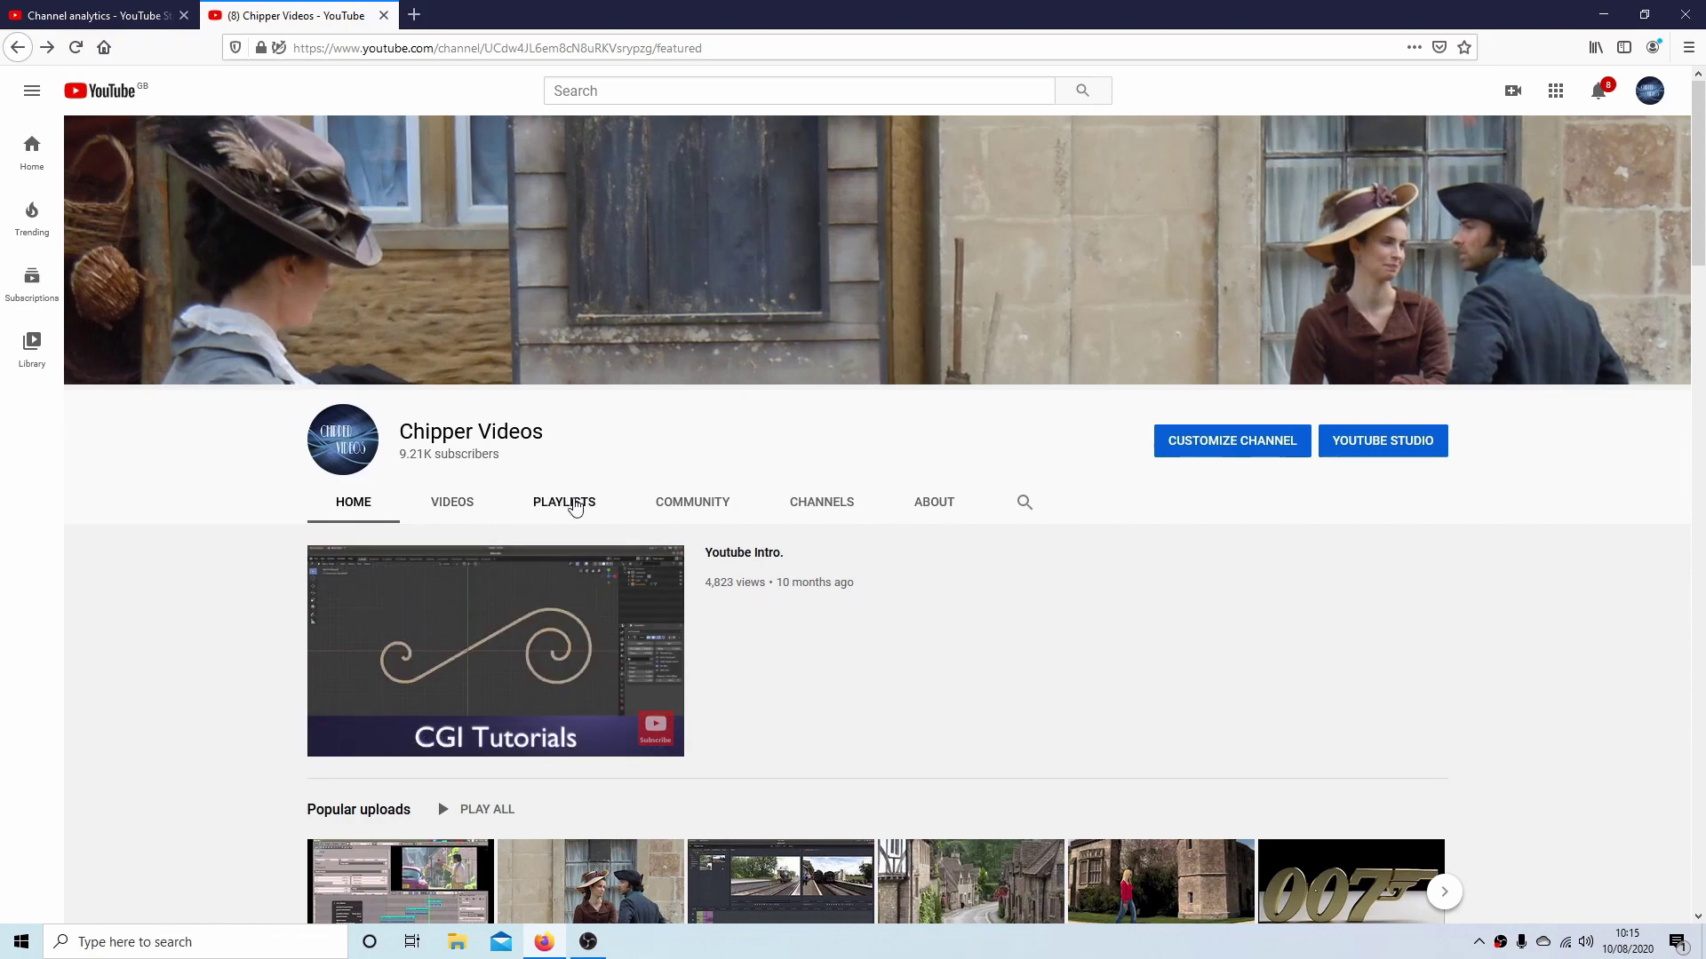
Switch the YouTube channel page to its PLAYLISTS tab
click(568, 503)
drag(1701, 278, 1702, 389)
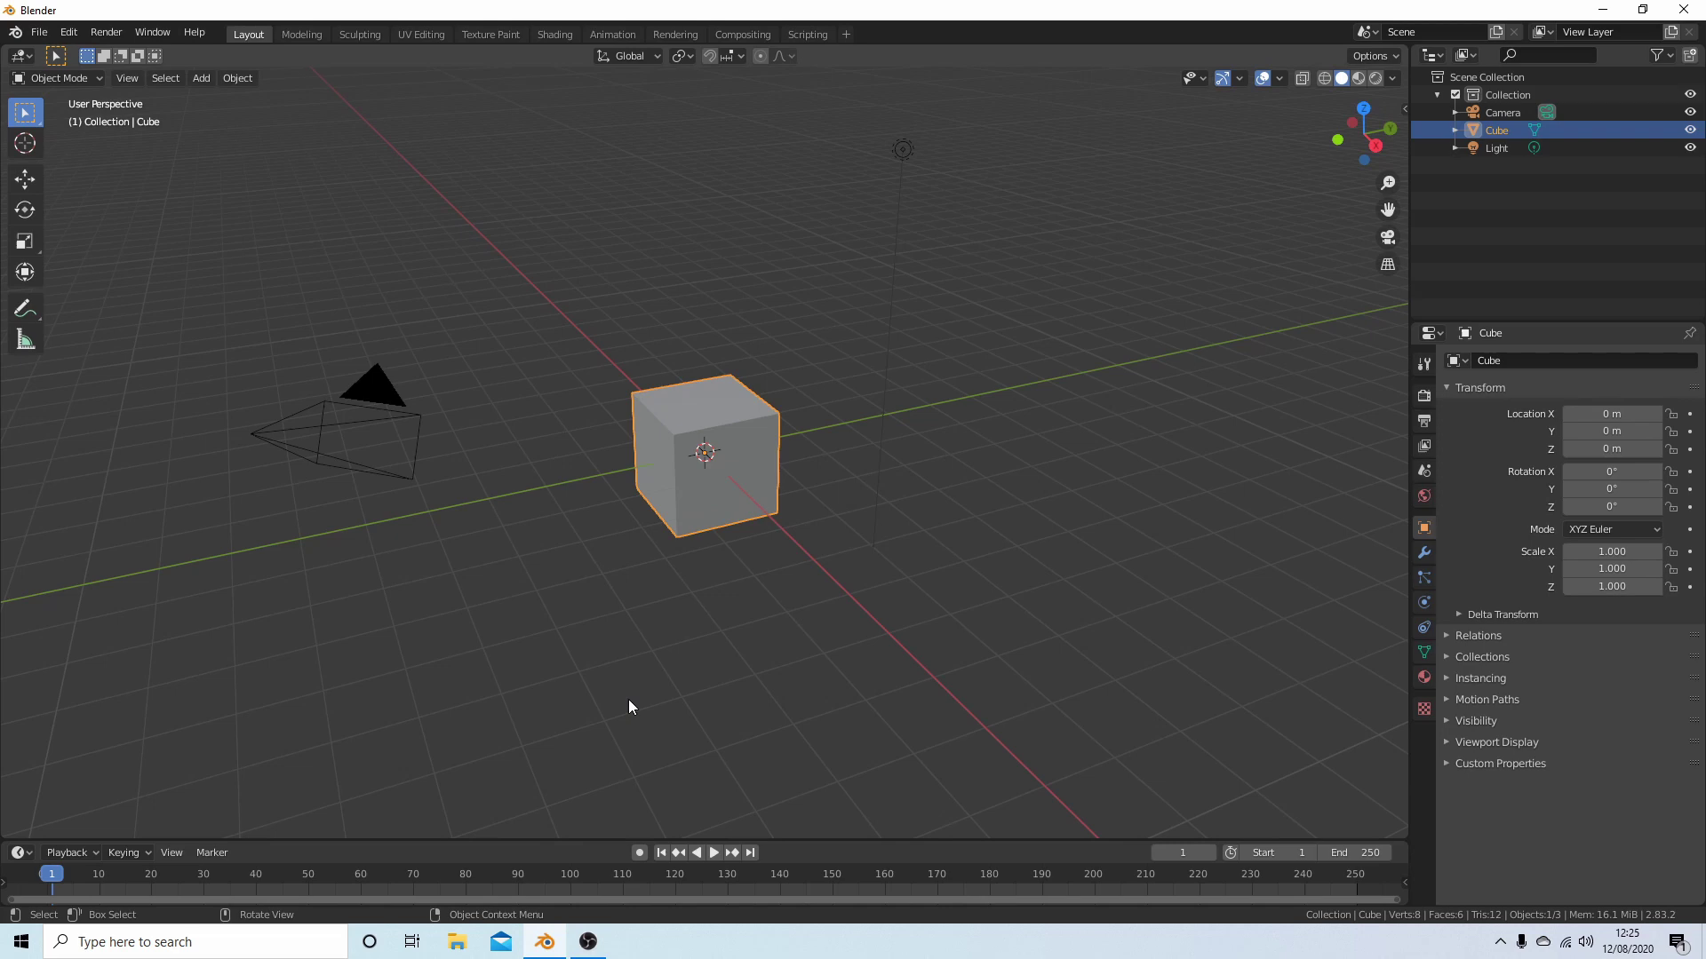
Replace the default cube with an icosphere set to 6 subdivisions
key(Delete)
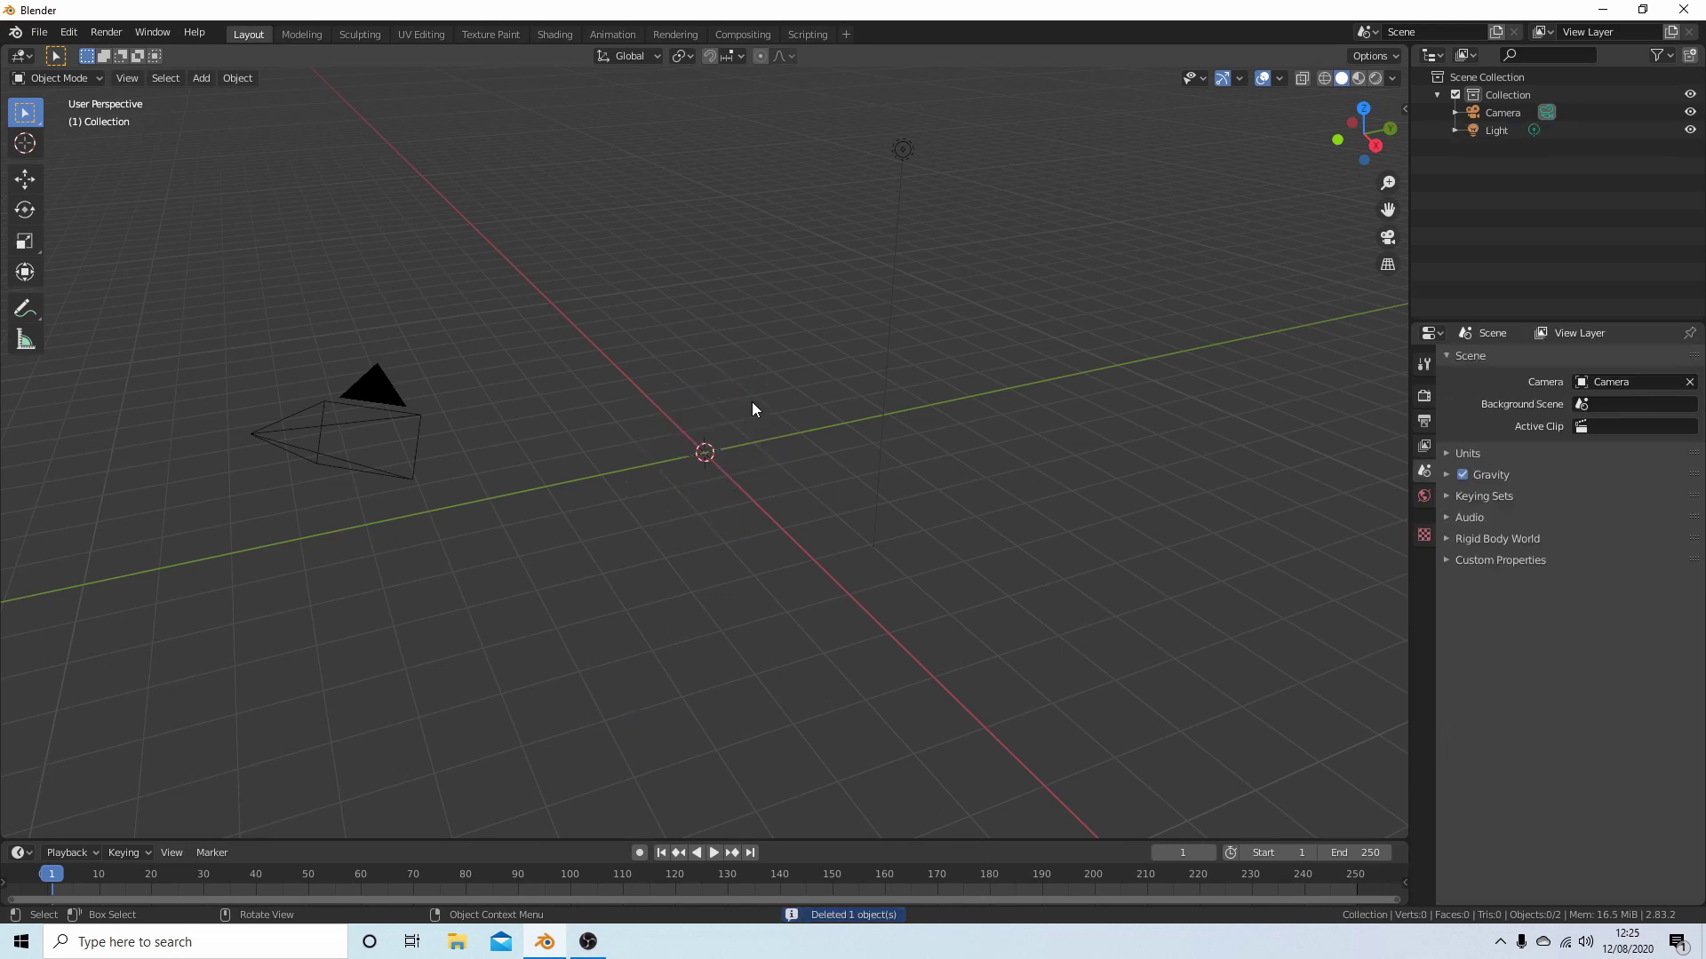
key(shift+a)
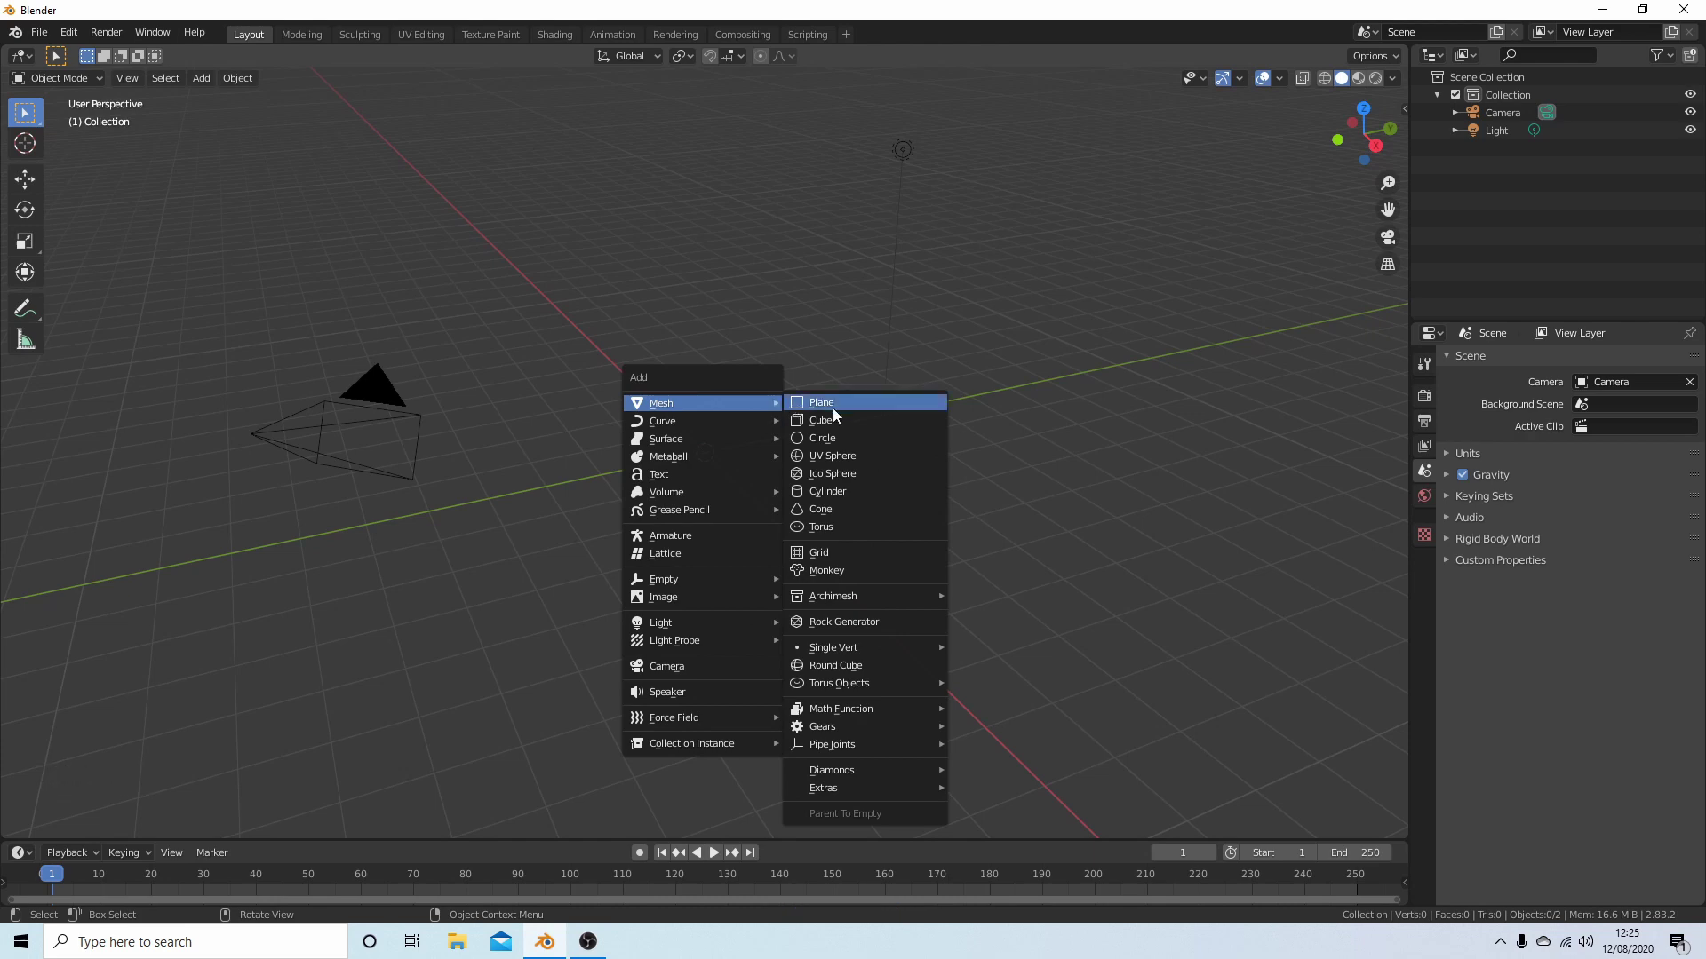
click(852, 481)
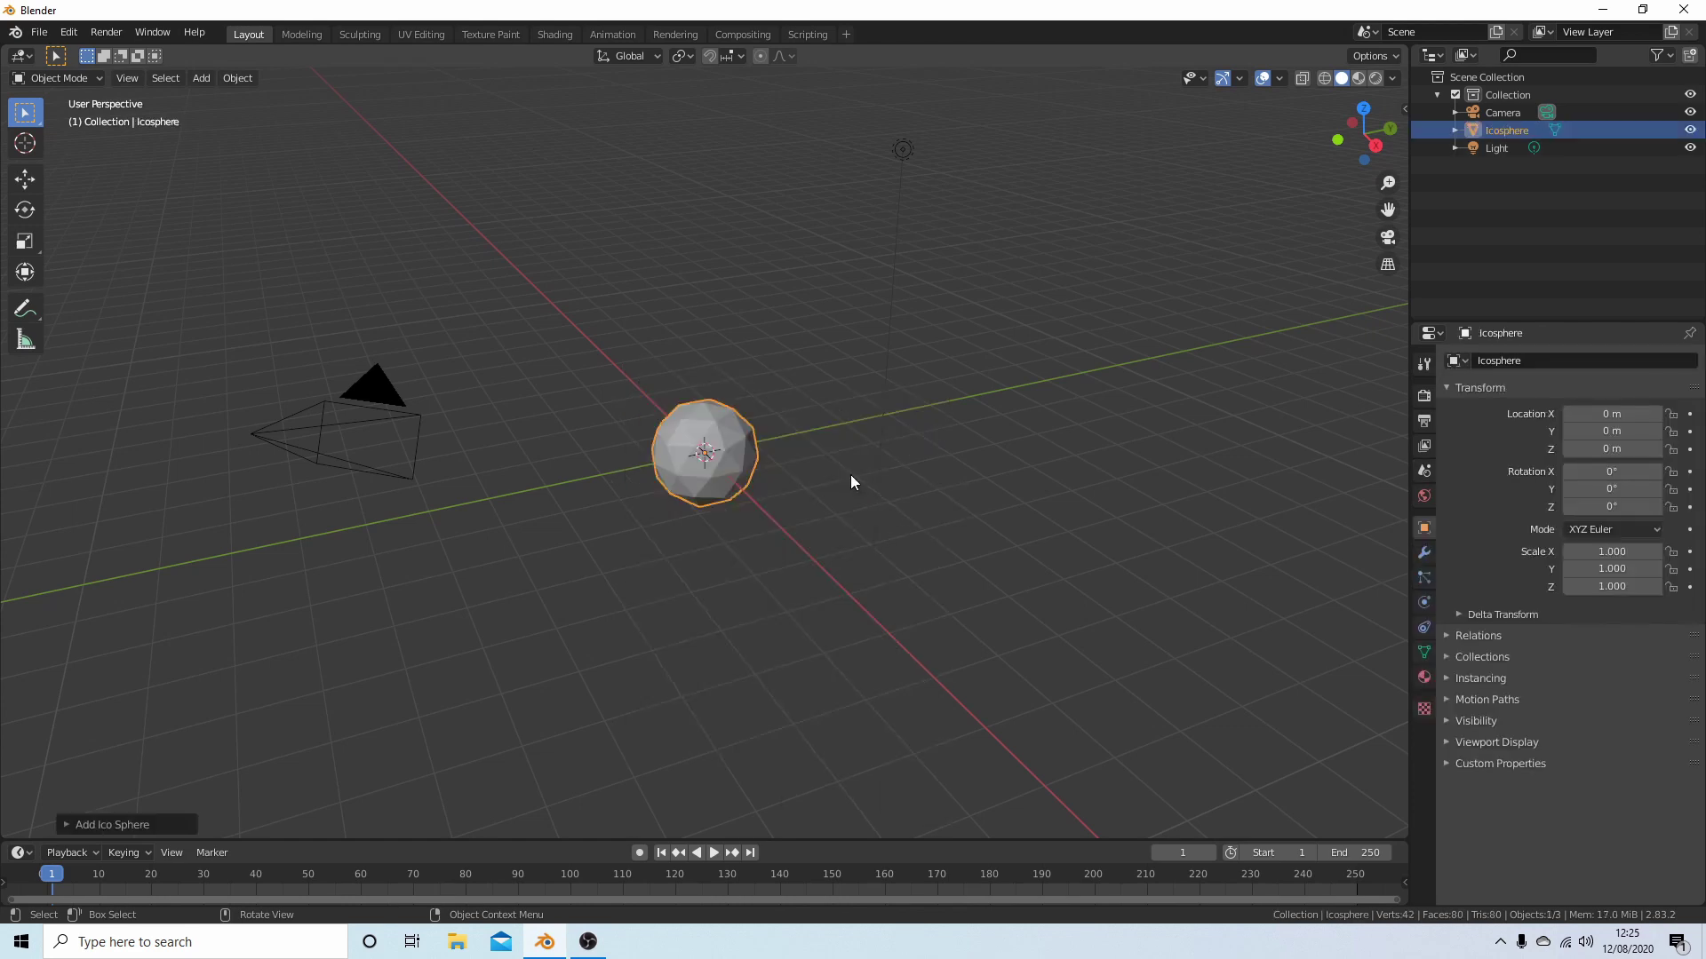
click(63, 822)
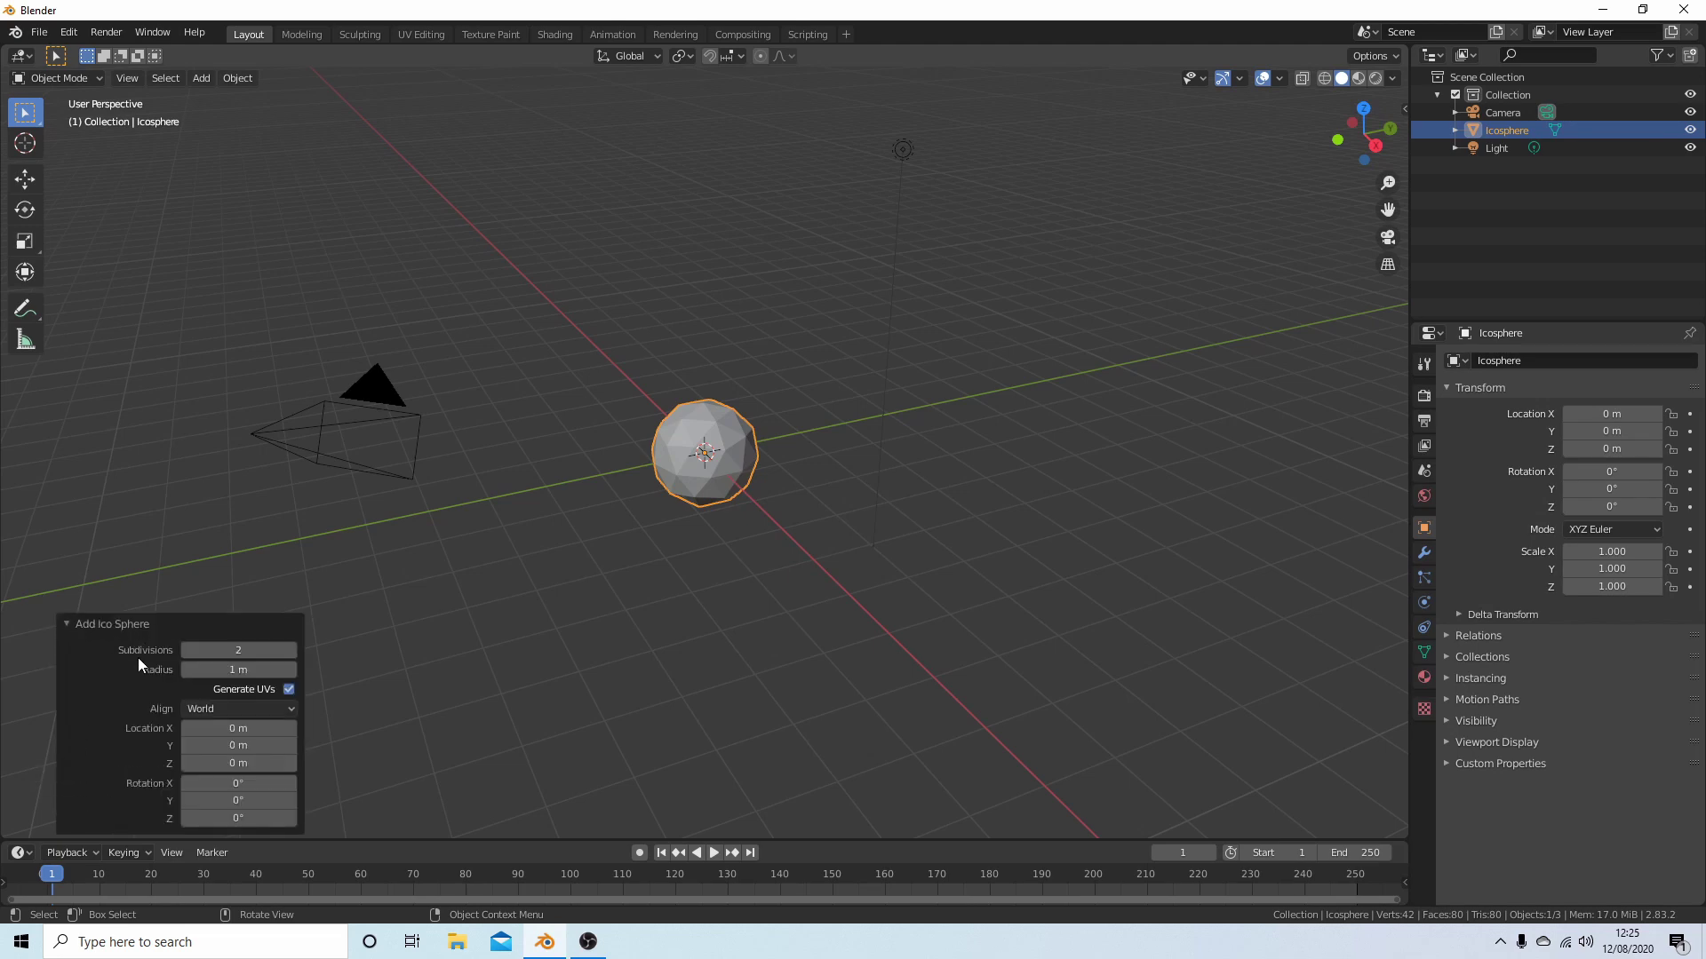
click(291, 649)
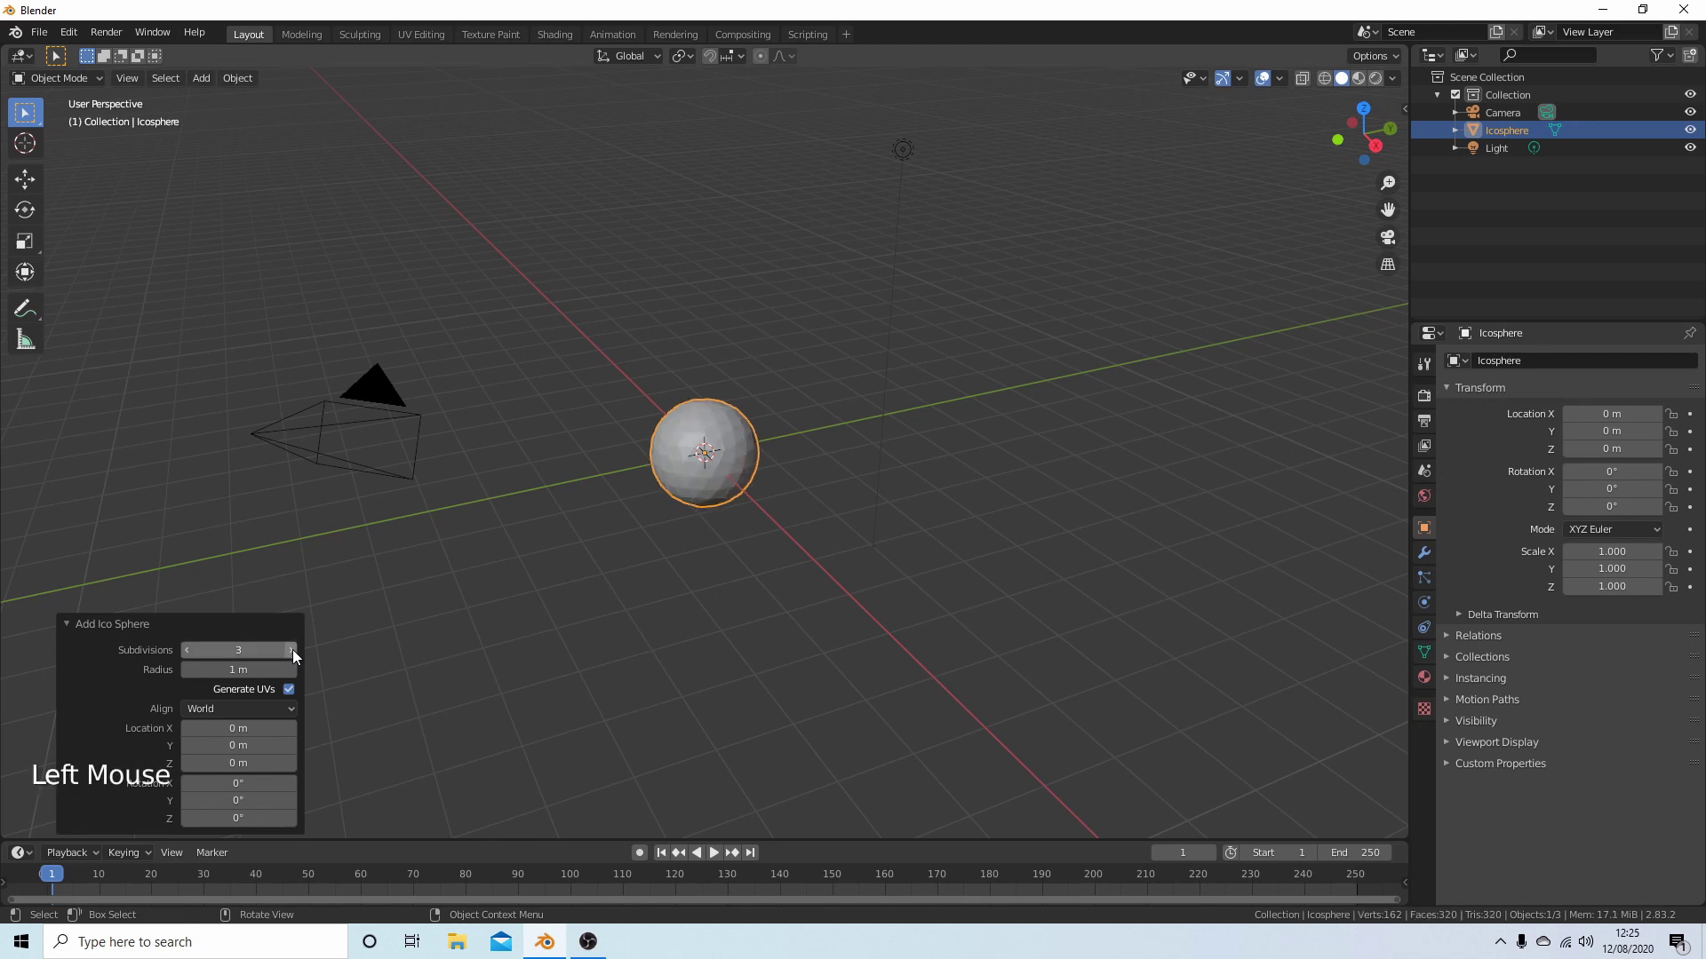
click(292, 649)
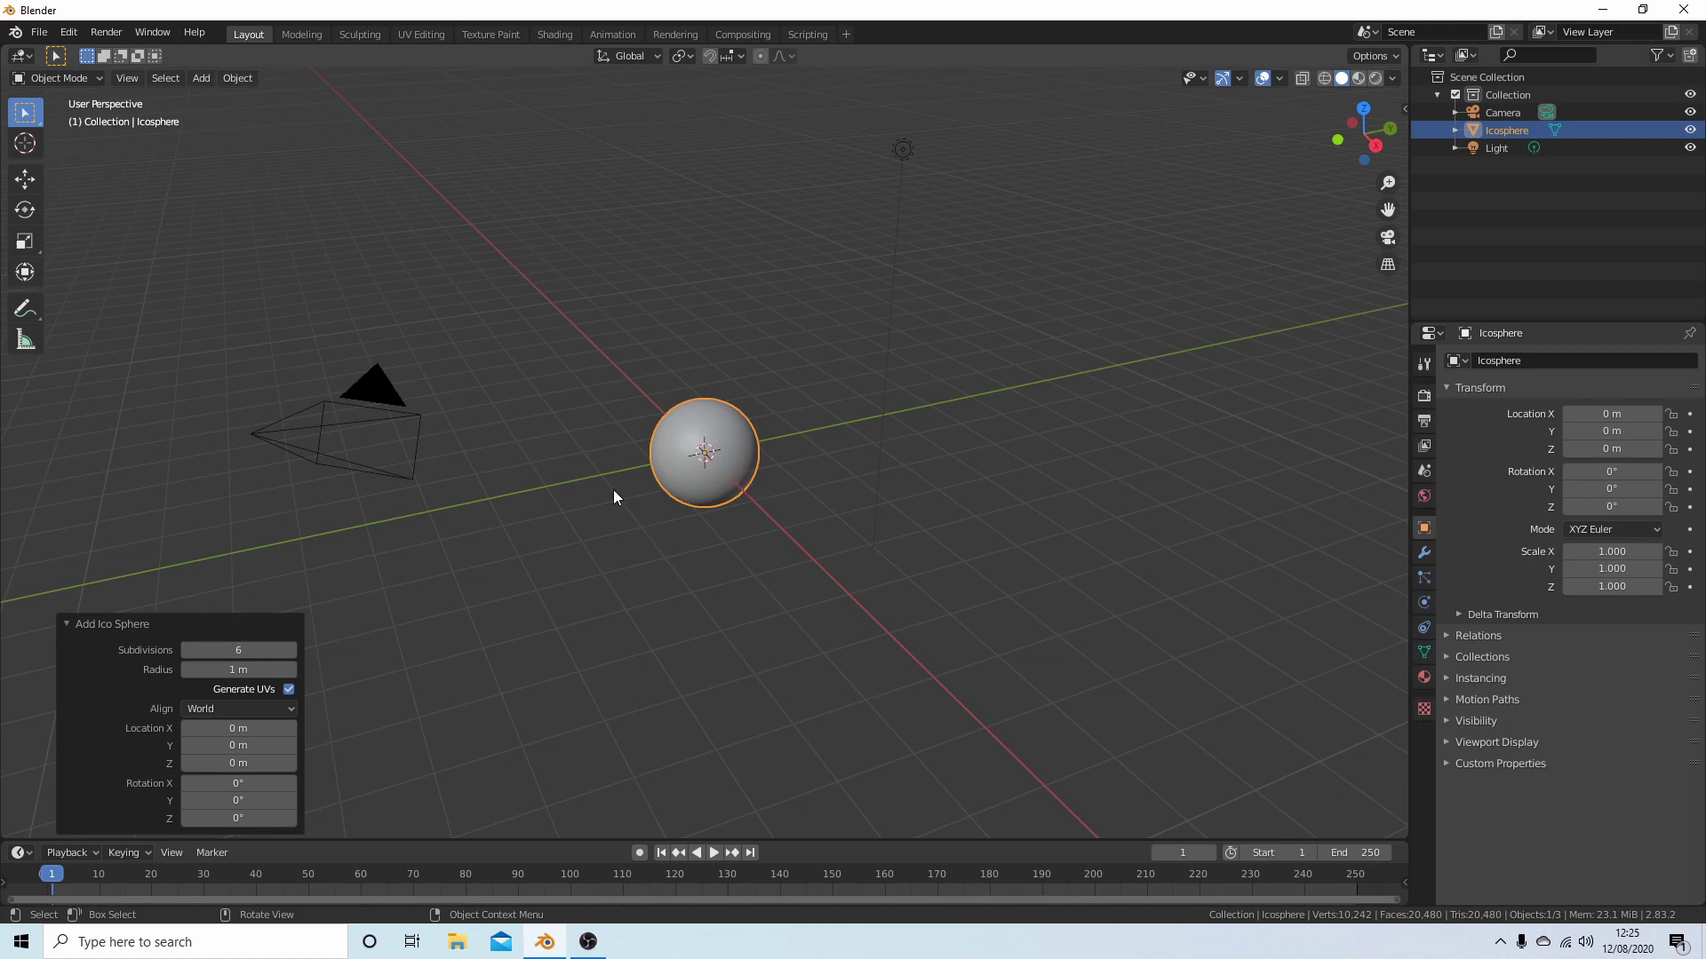
From the front view, add a new cube at the origin enclosing the icosphere
key(KP_1)
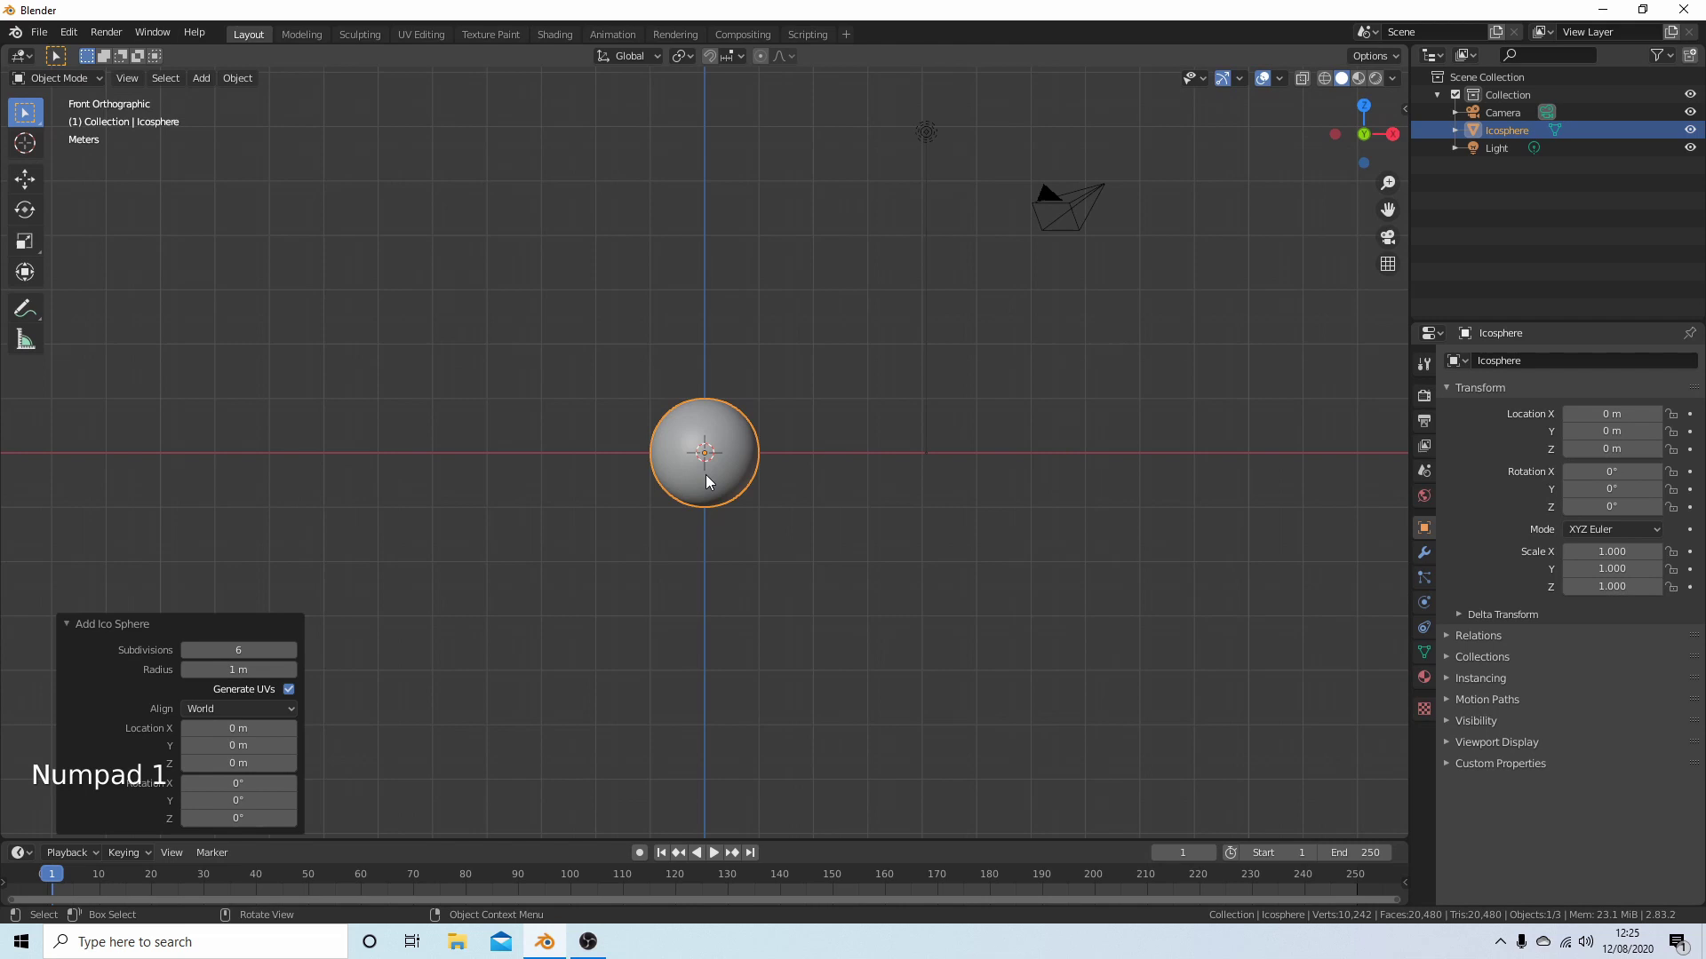
scroll(706, 480, up, 1)
scroll(707, 481, up, 2)
scroll(707, 480, up, 2)
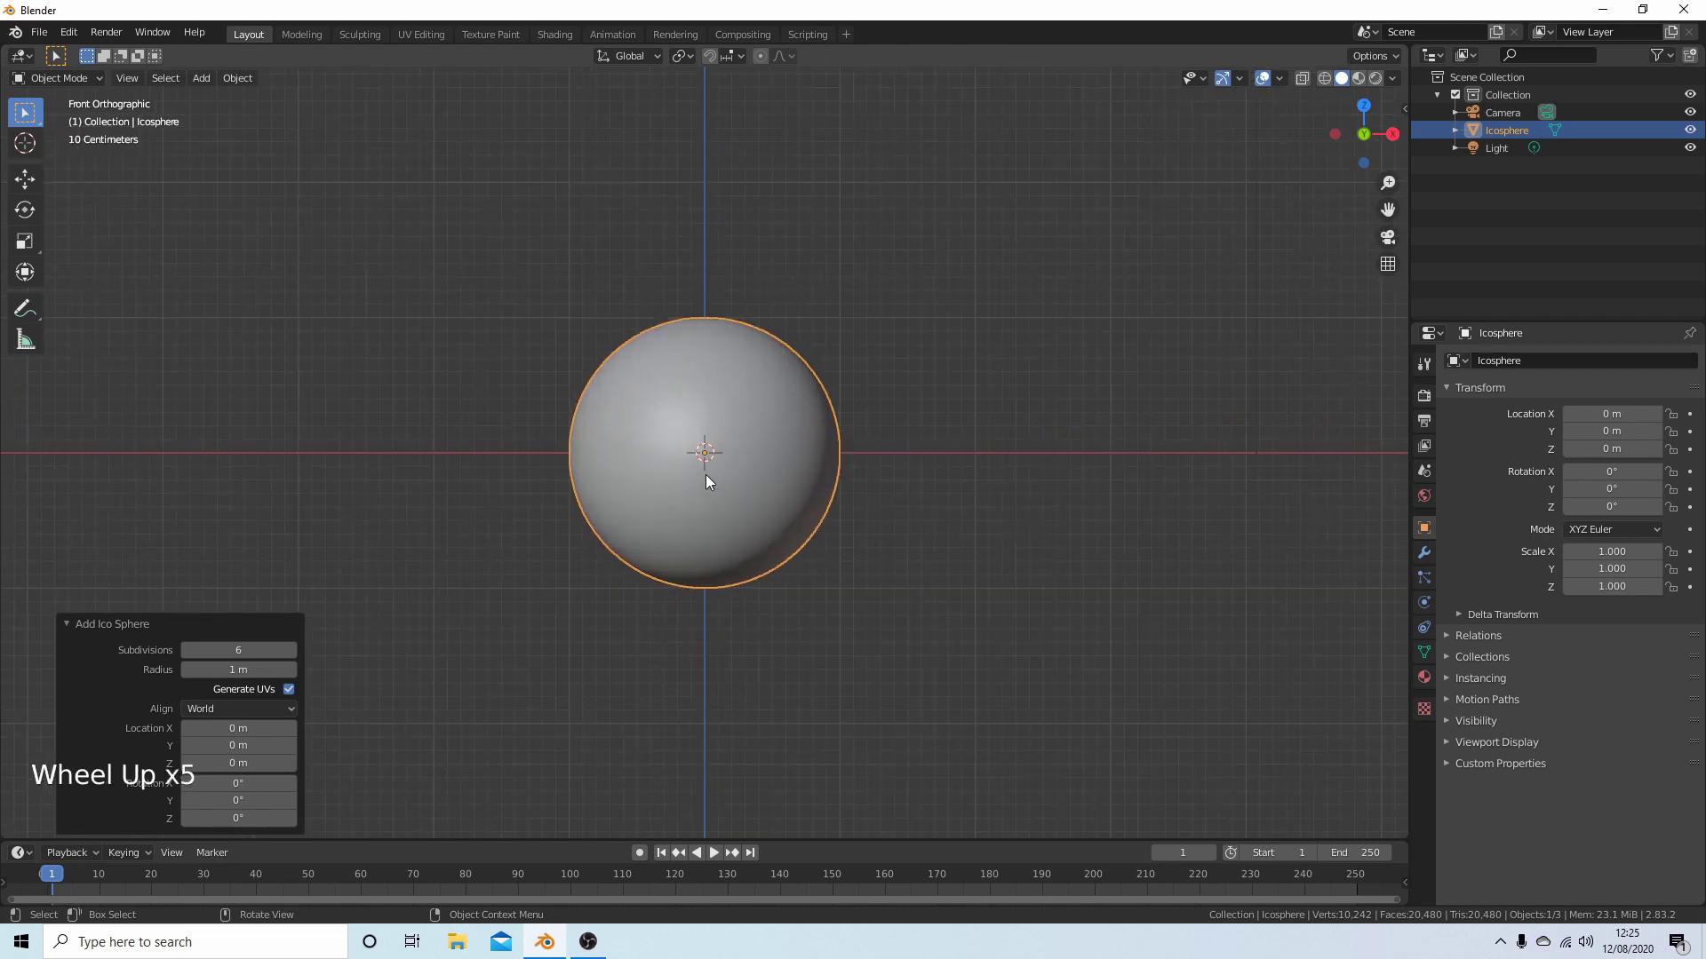
scroll(707, 481, up, 2)
scroll(706, 479, up, 1)
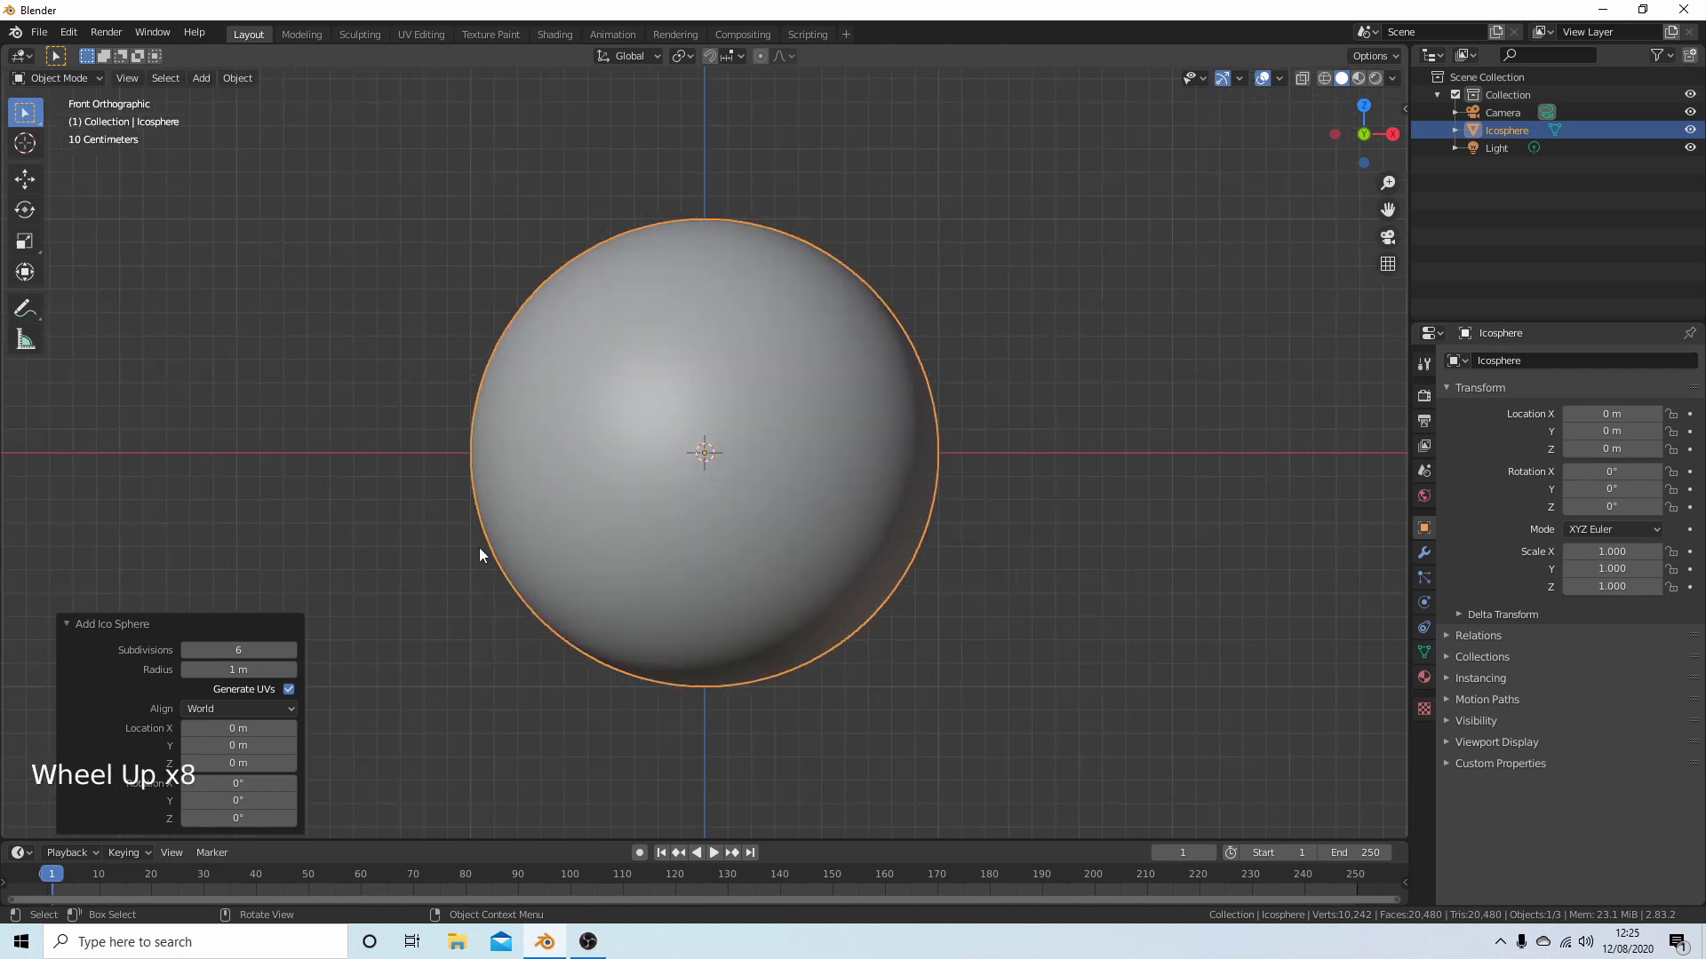
click(66, 625)
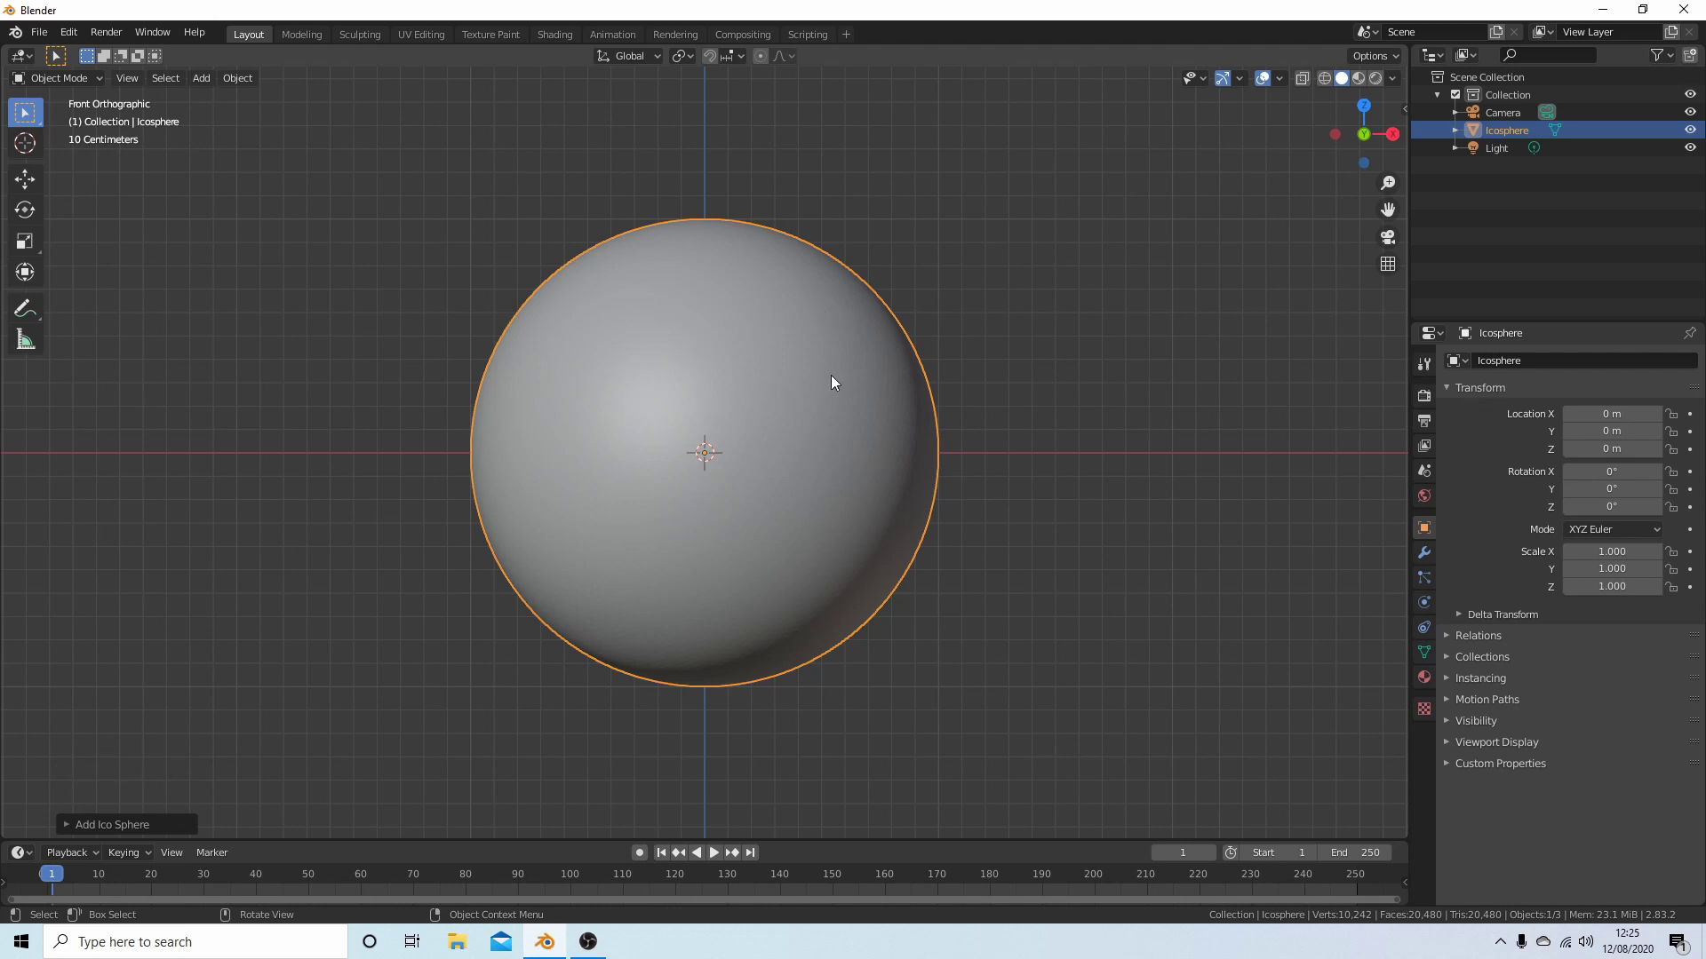
key(shift)
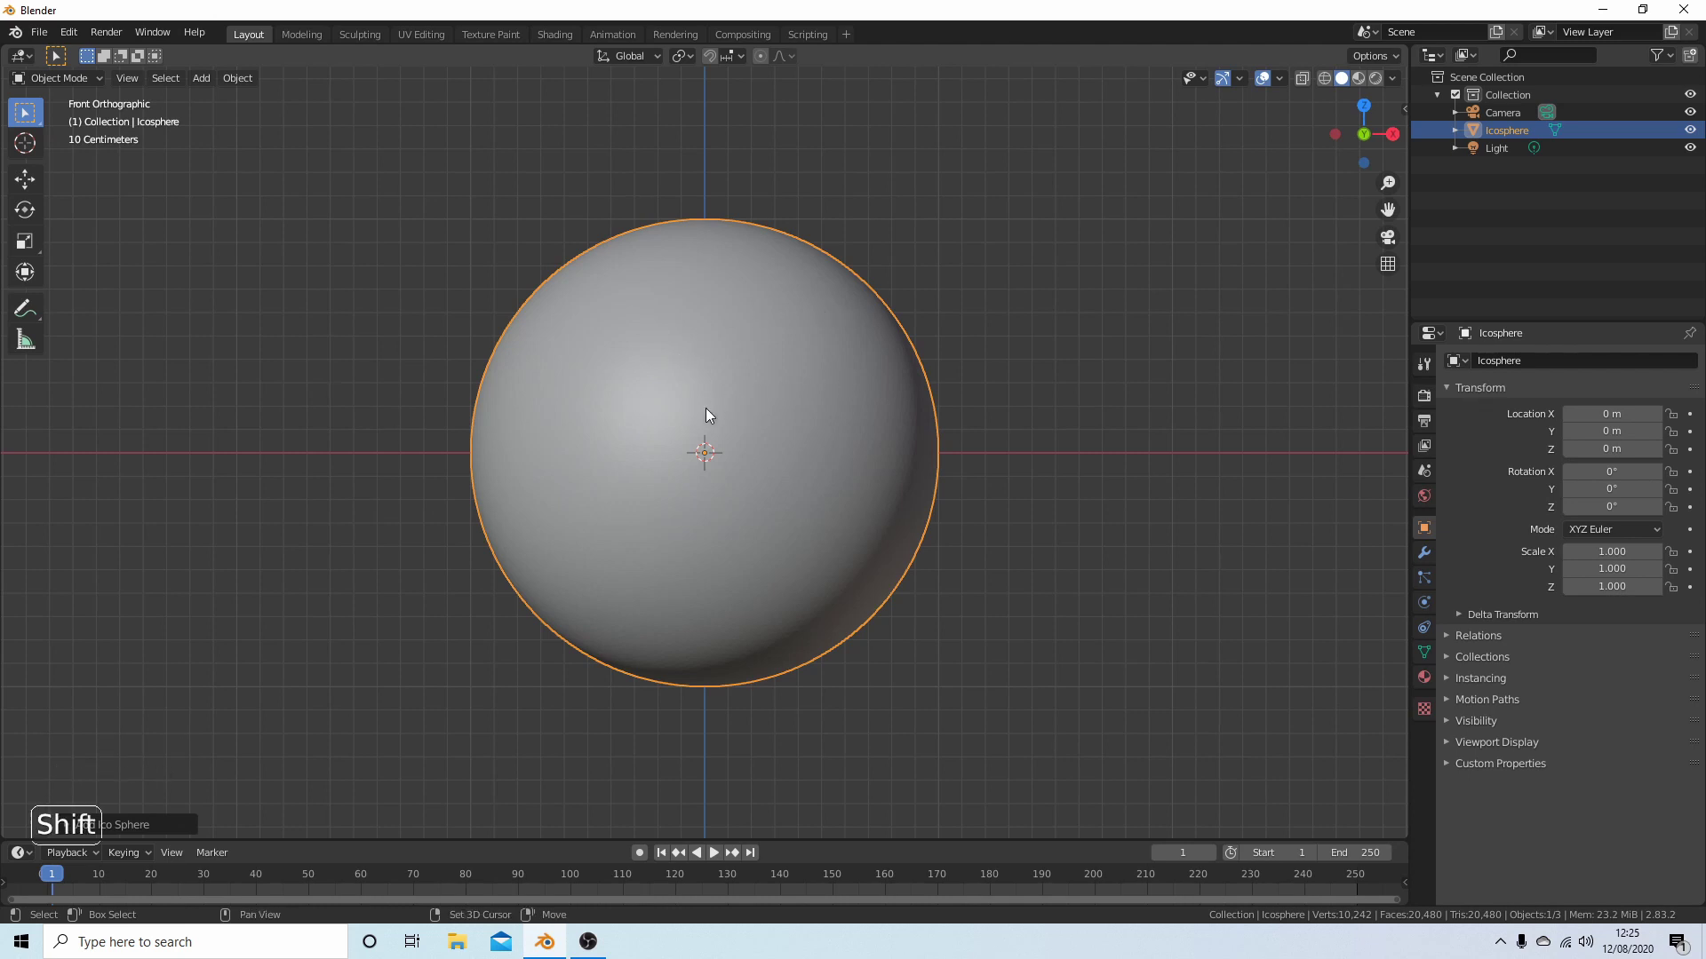
key(shift+a)
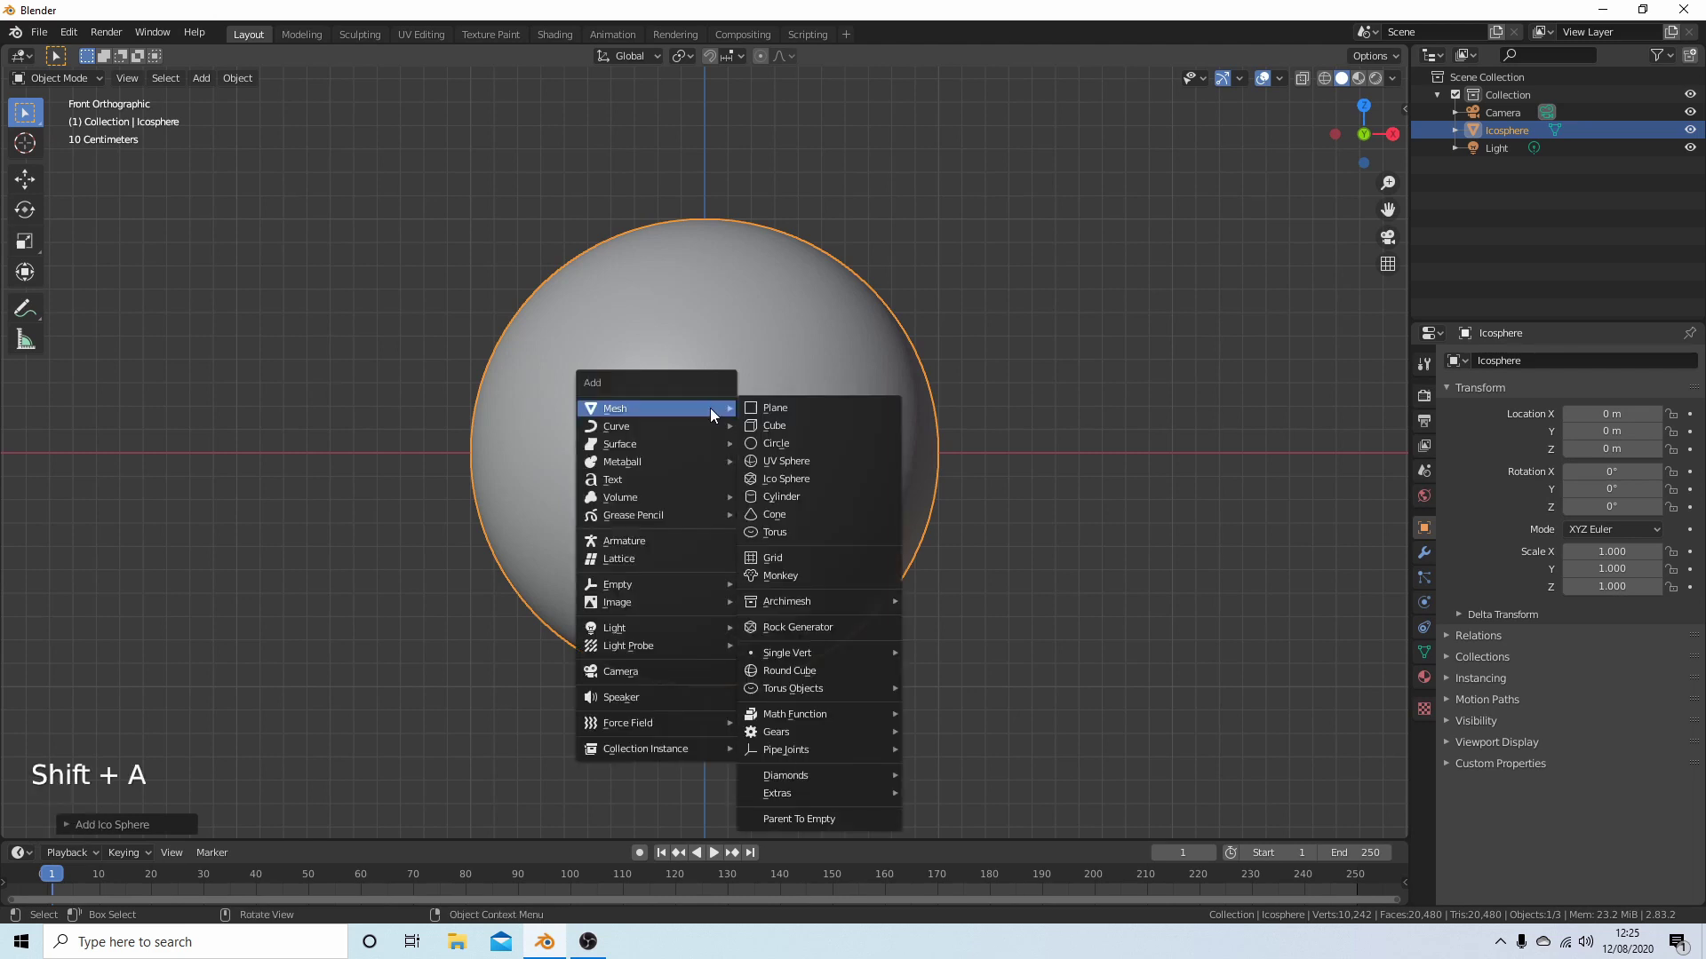
click(784, 419)
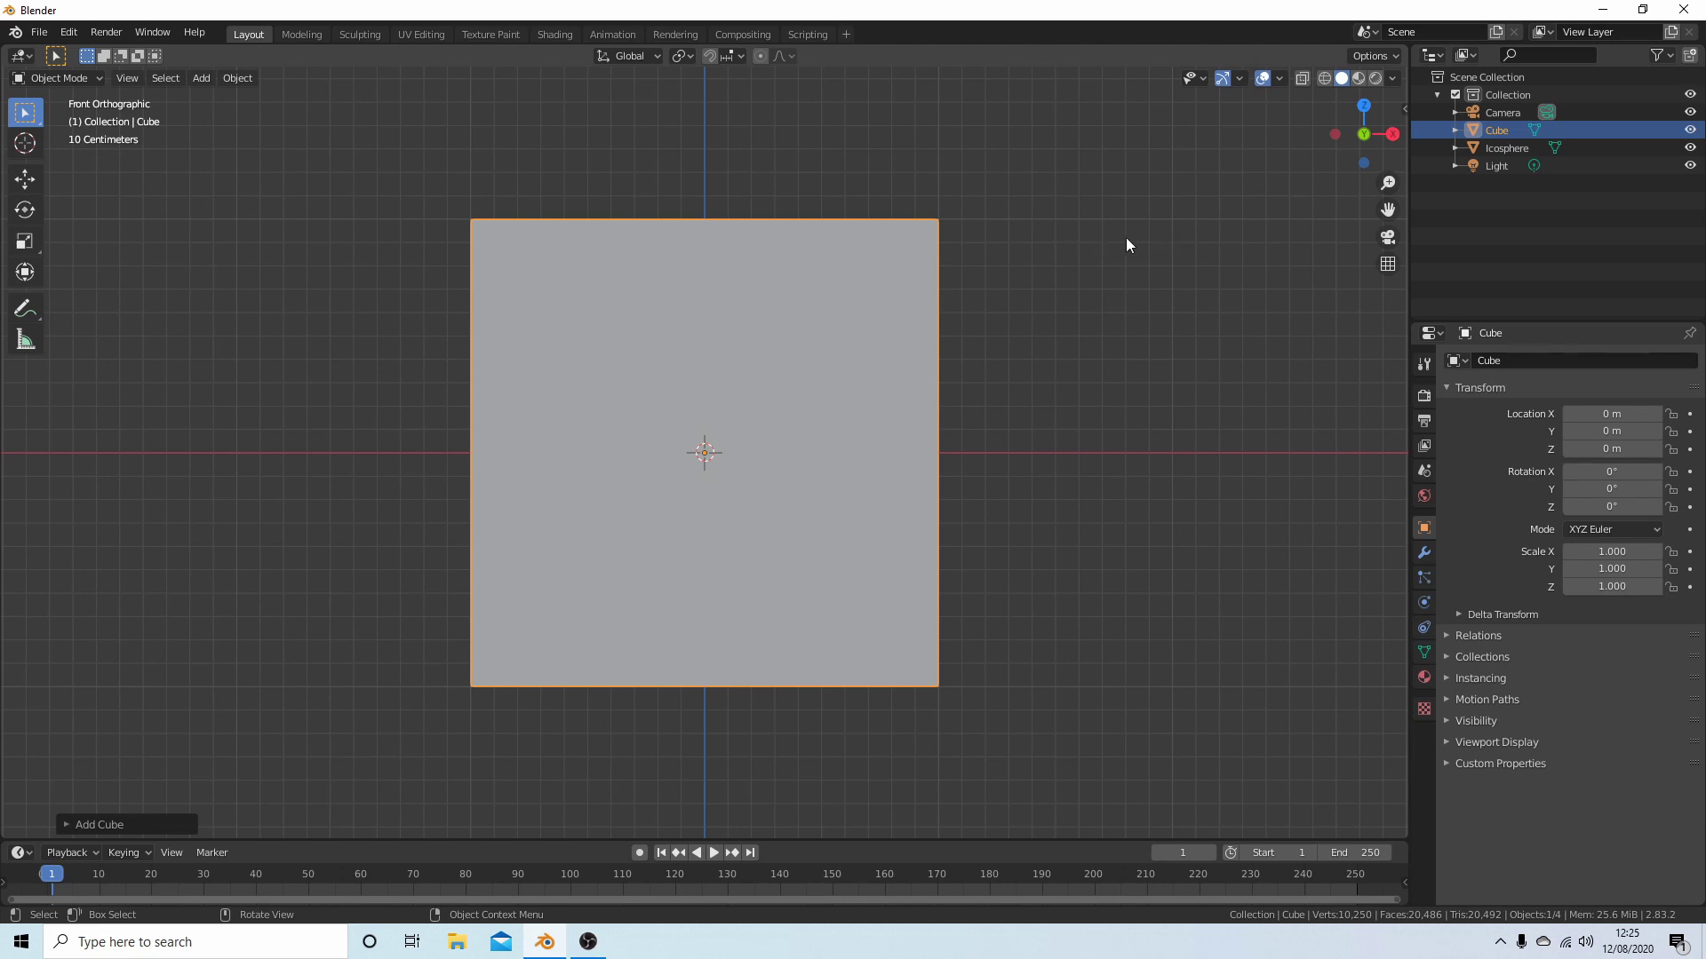
Scale the new cube down uniformly to 0.645
key(s)
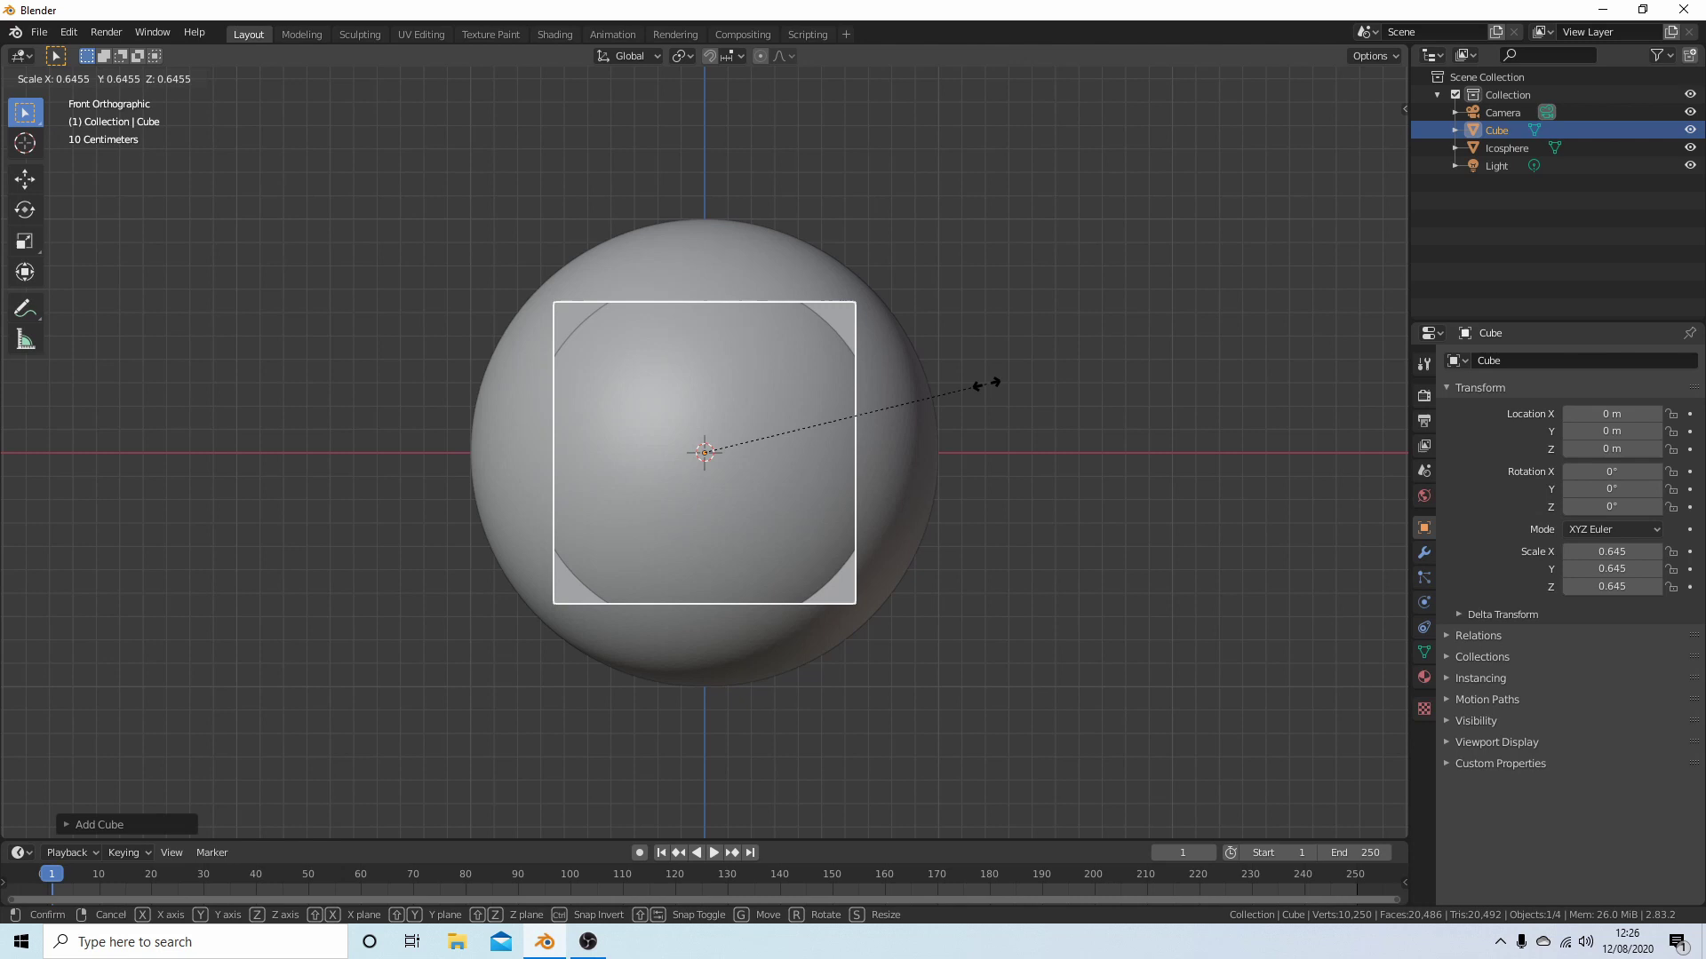
click(986, 384)
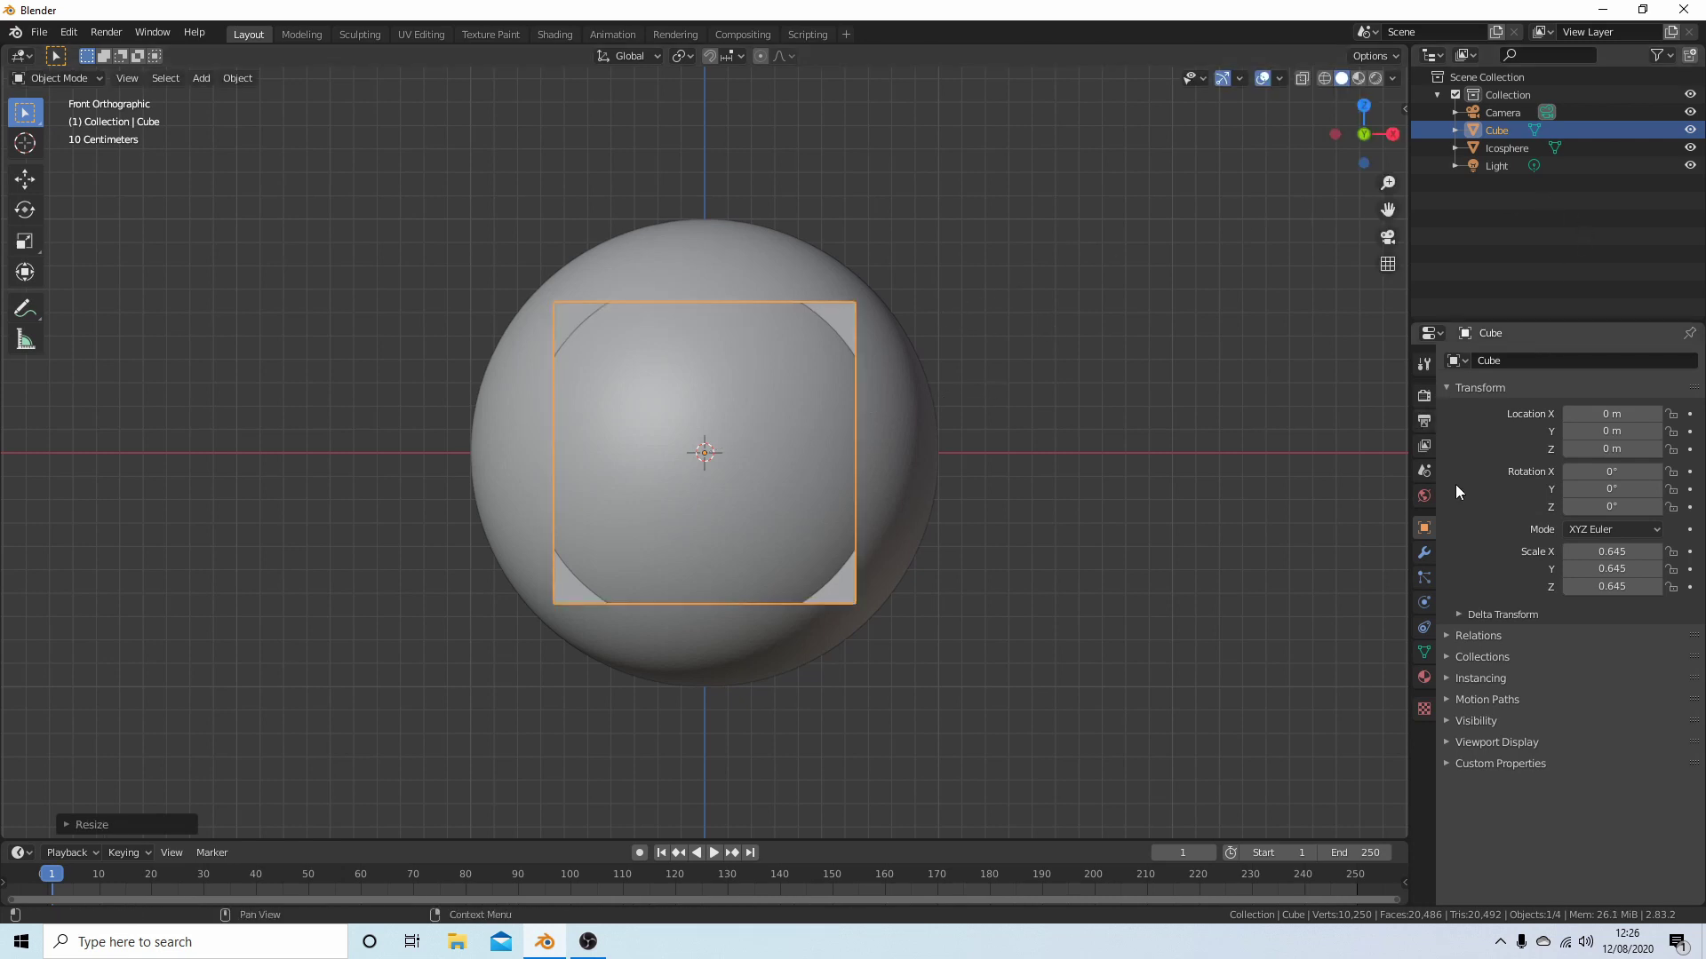
Give the cube a Solidify modifier with thickness -1.45 m
click(1423, 554)
click(1496, 361)
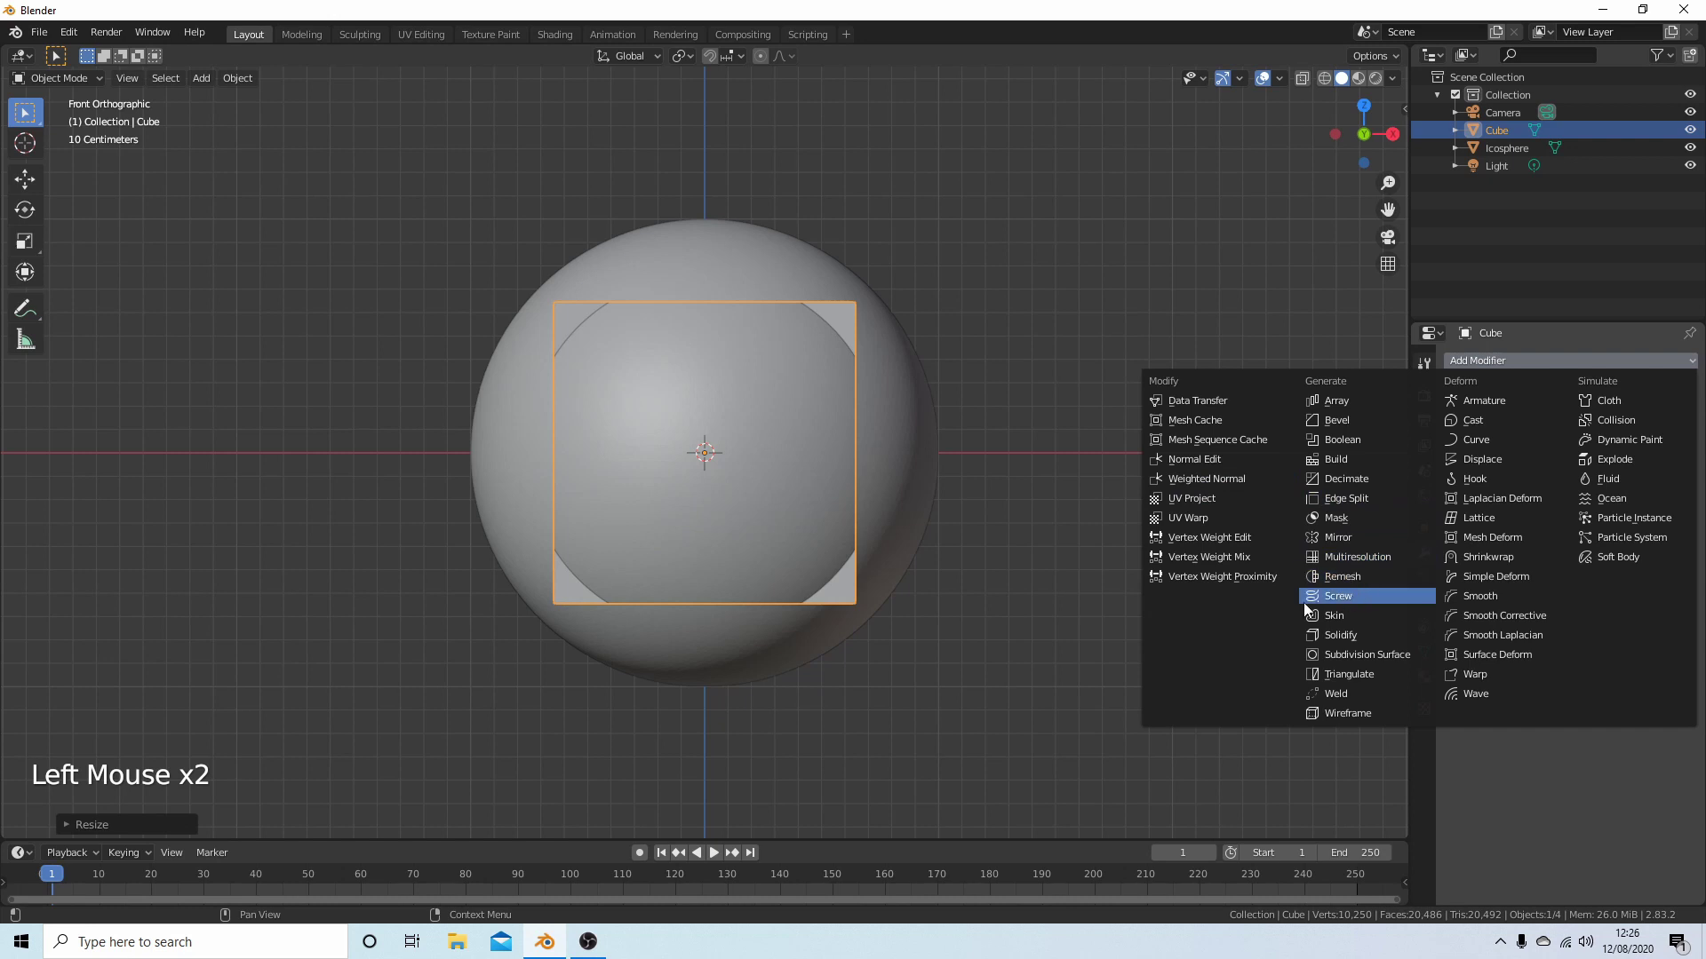
click(1340, 635)
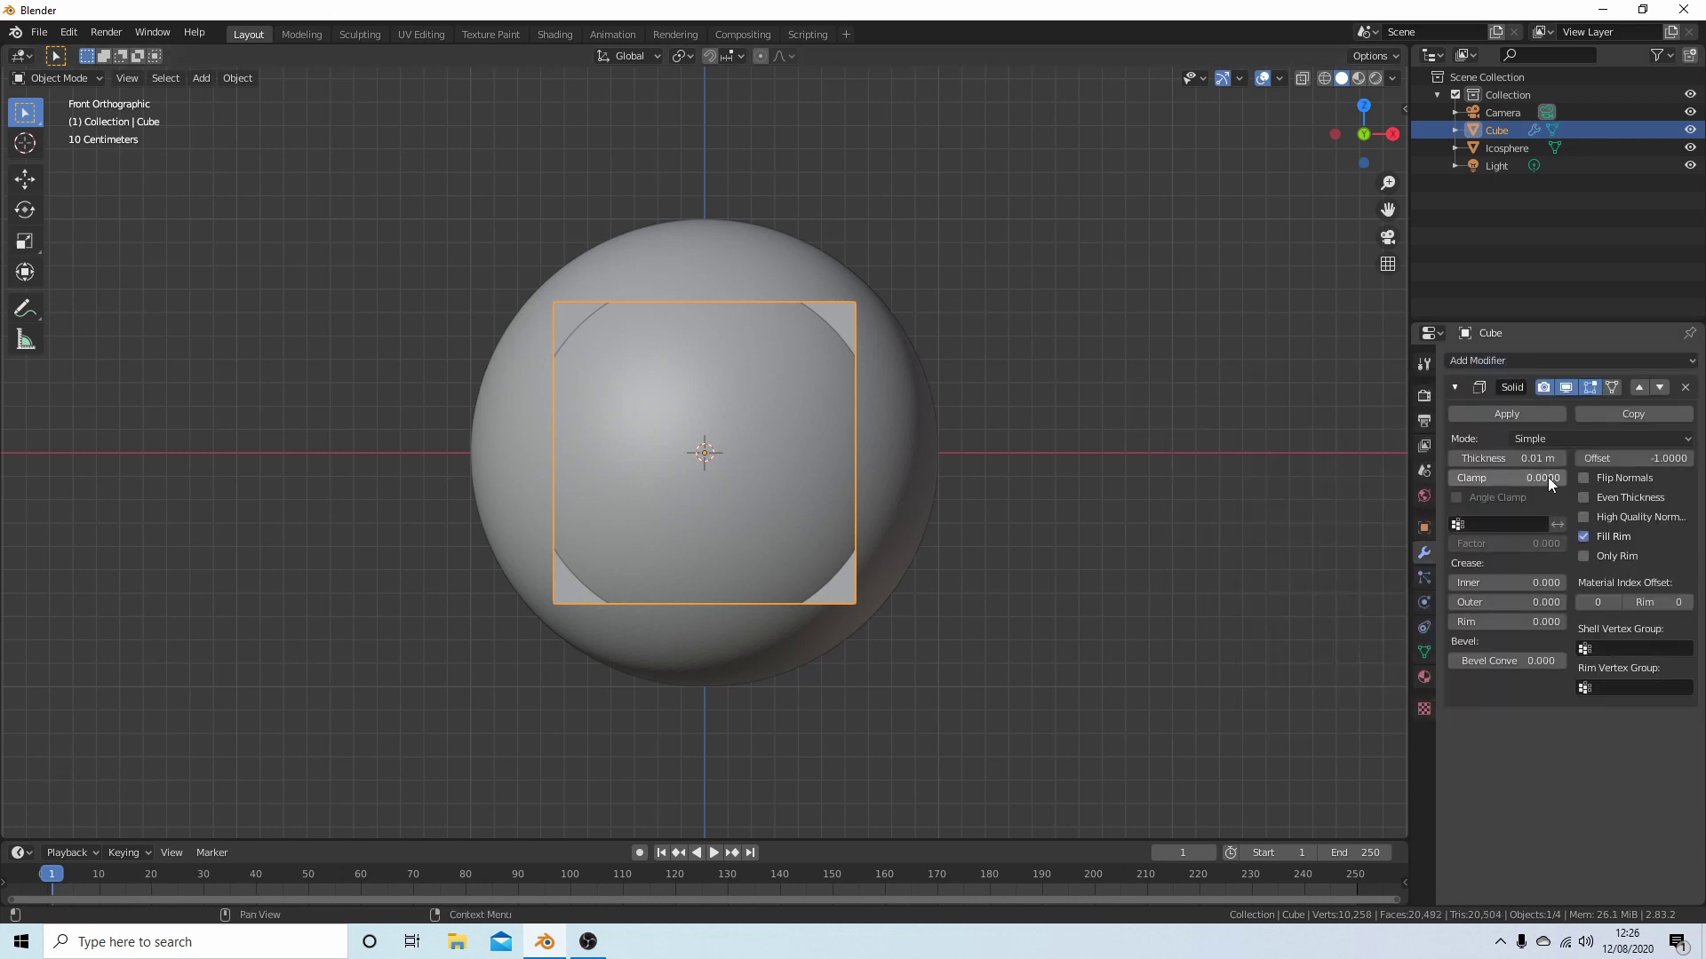
mouse_move(1507, 457)
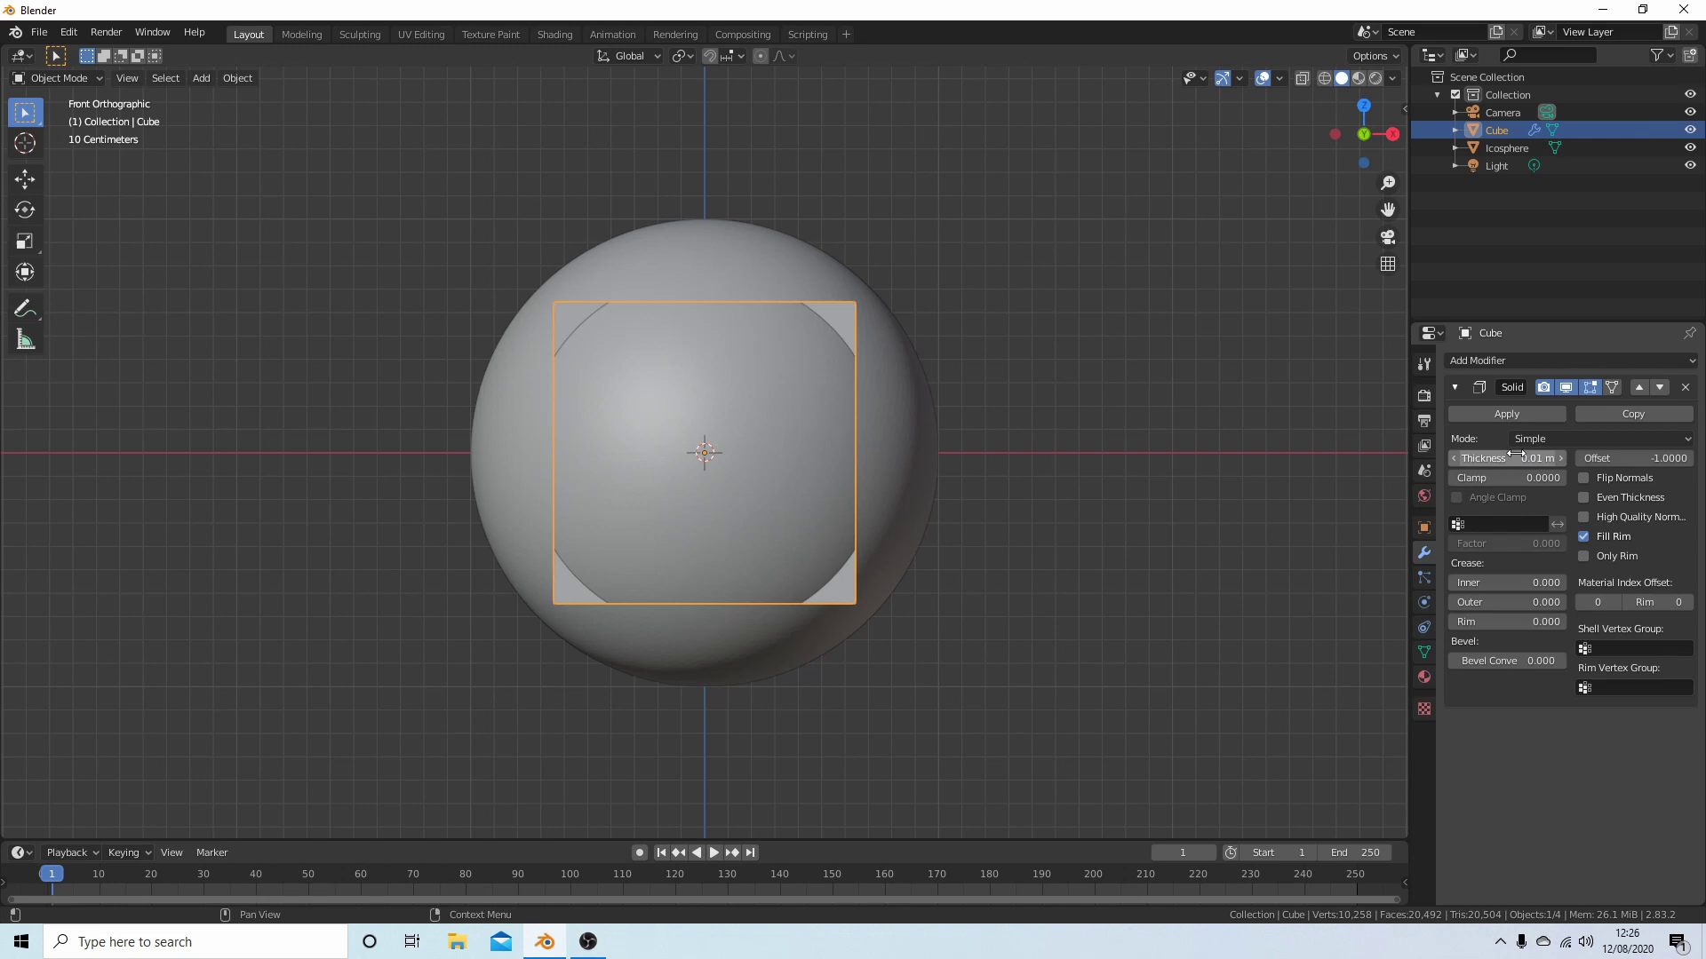
mouse_move(1501, 457)
mouse_down()
mouse_move(1319, 458)
mouse_move(1298, 523)
mouse_up()
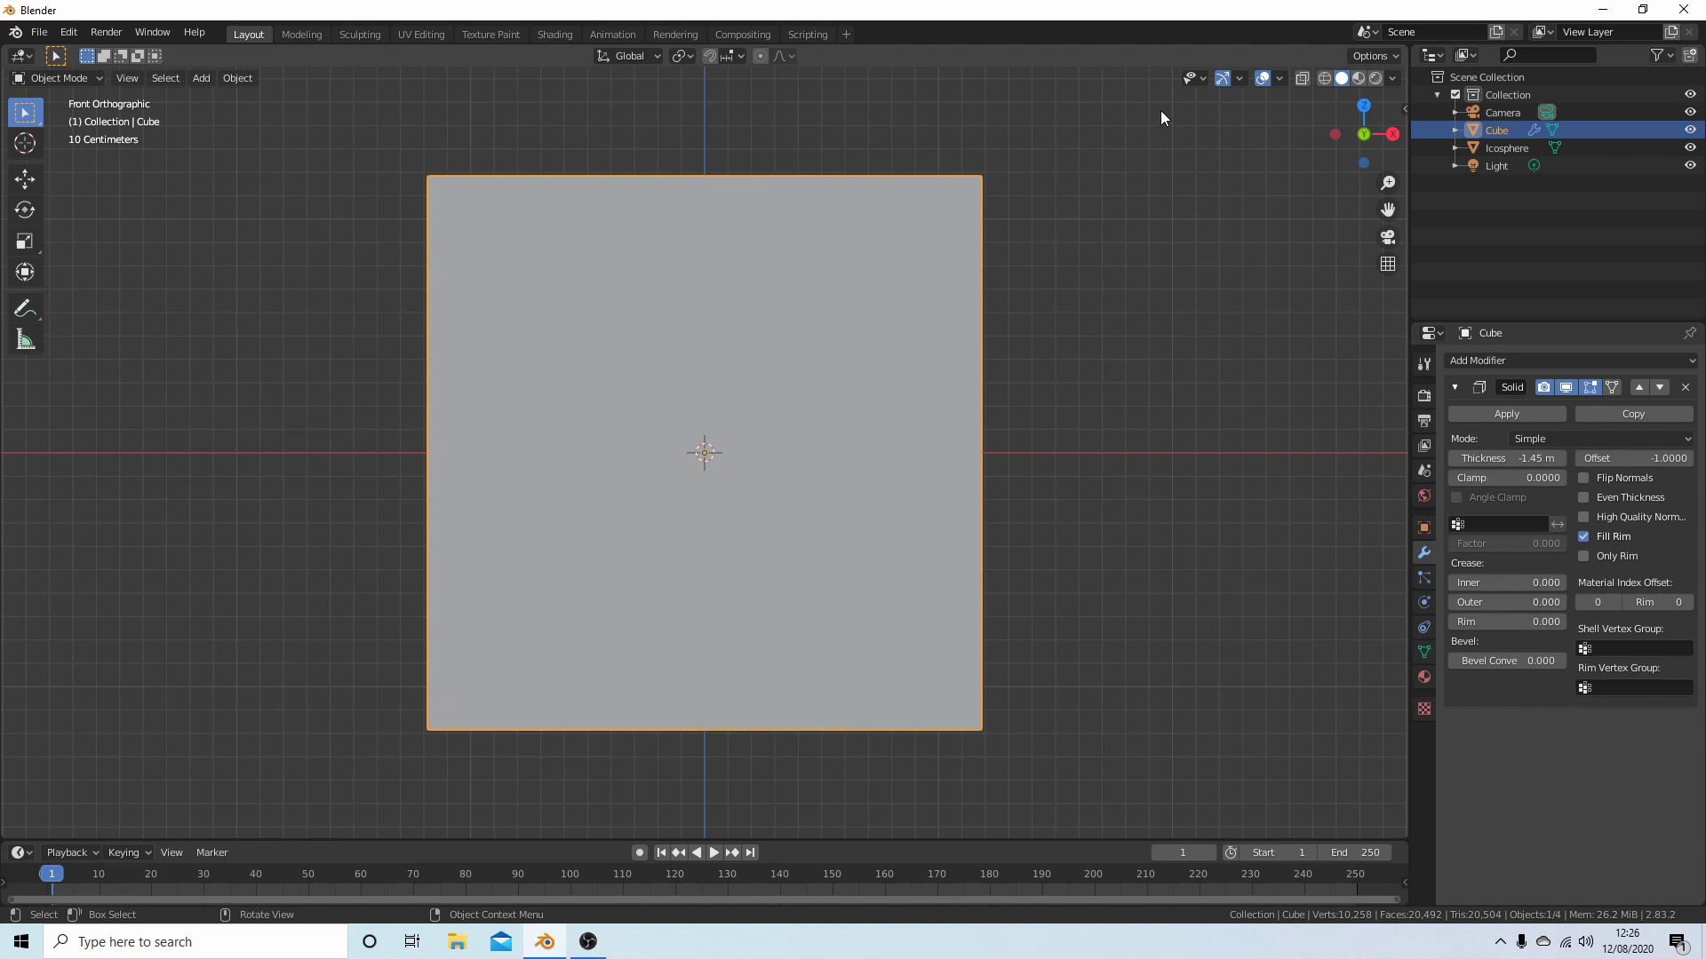
In wireframe view, apply a Boolean Difference to the icosphere with Cube as the cutter
click(1322, 80)
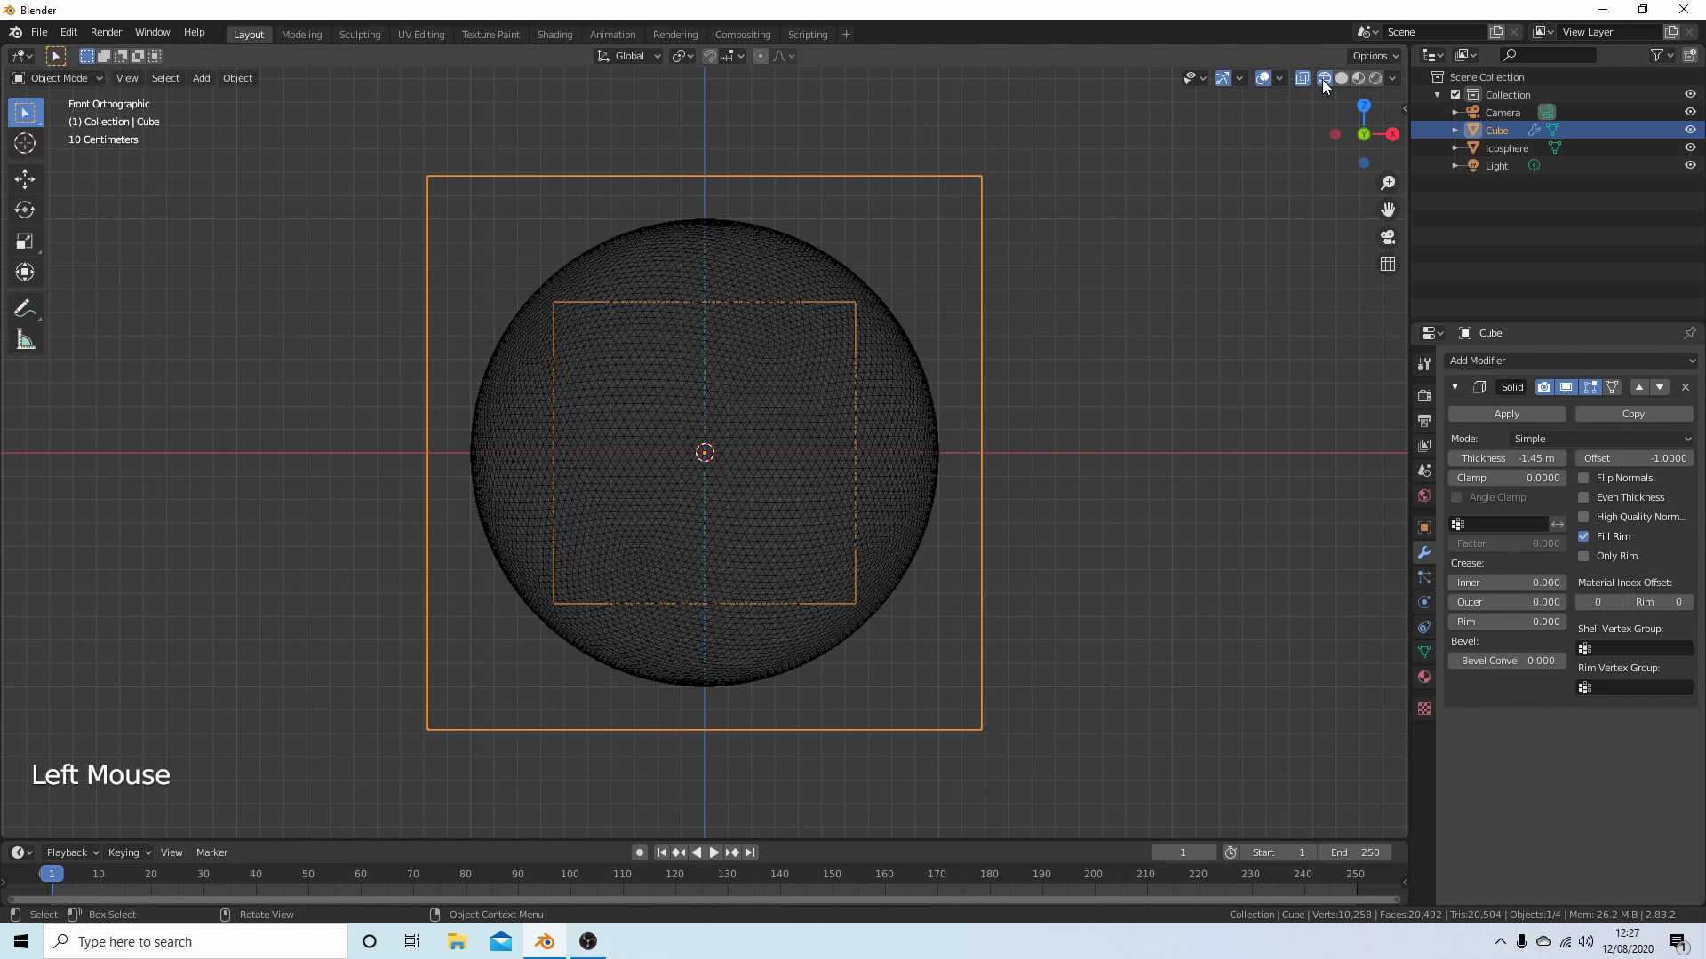
click(671, 245)
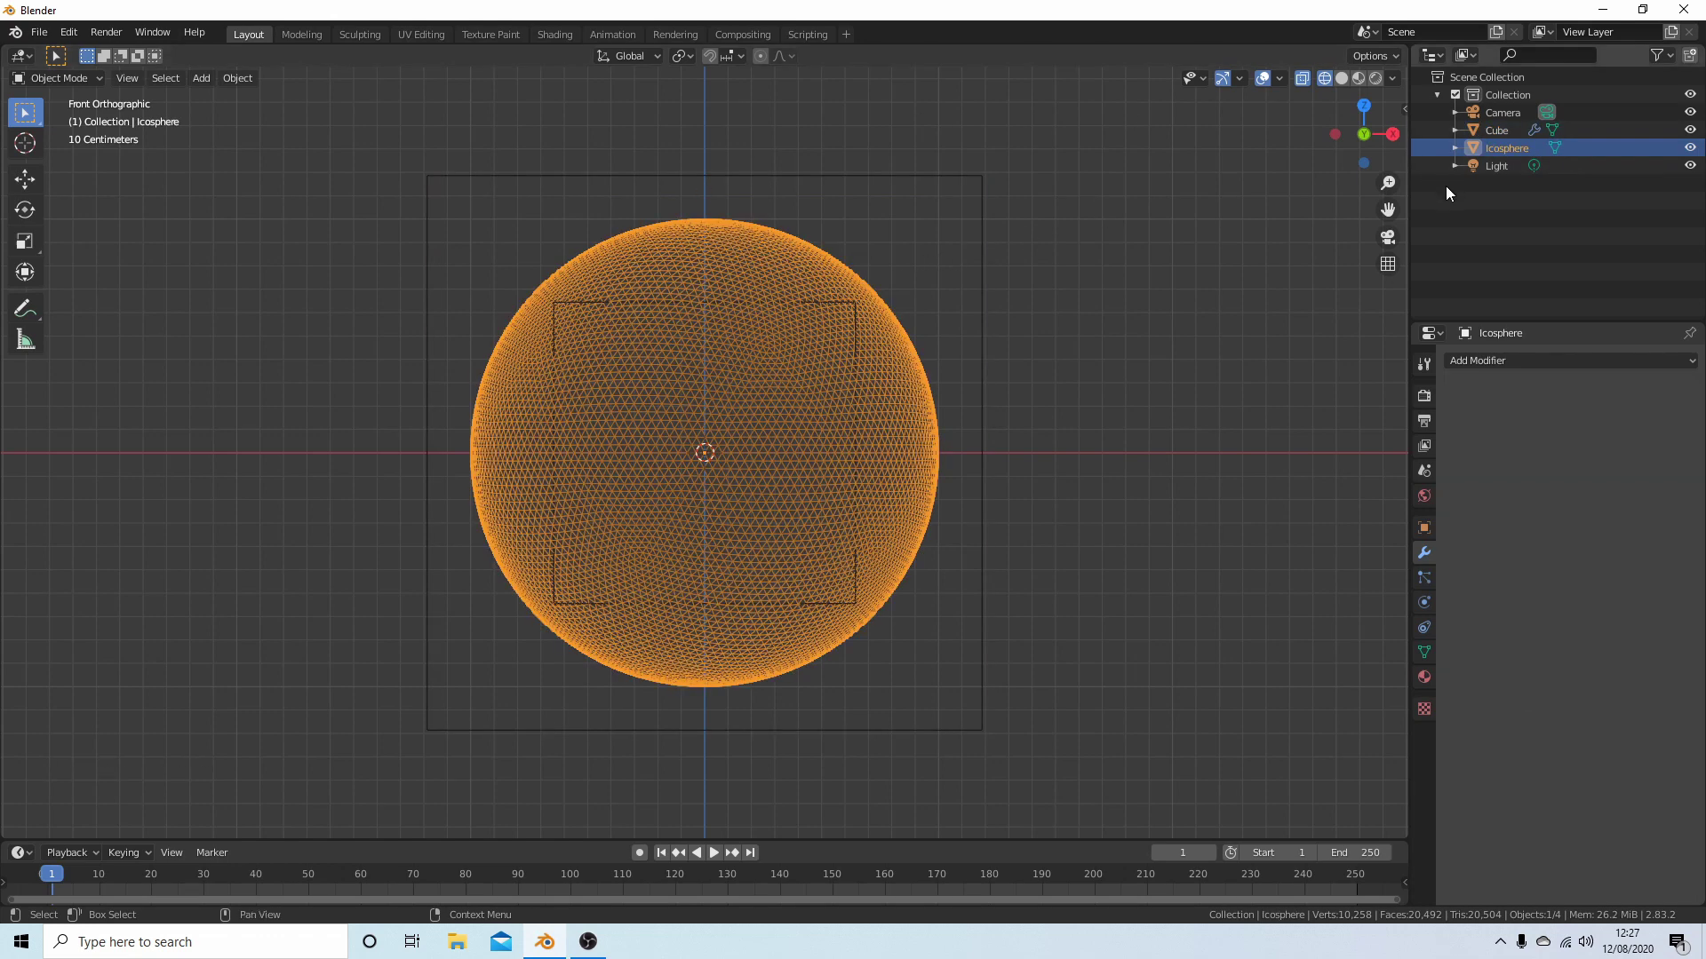
click(1509, 361)
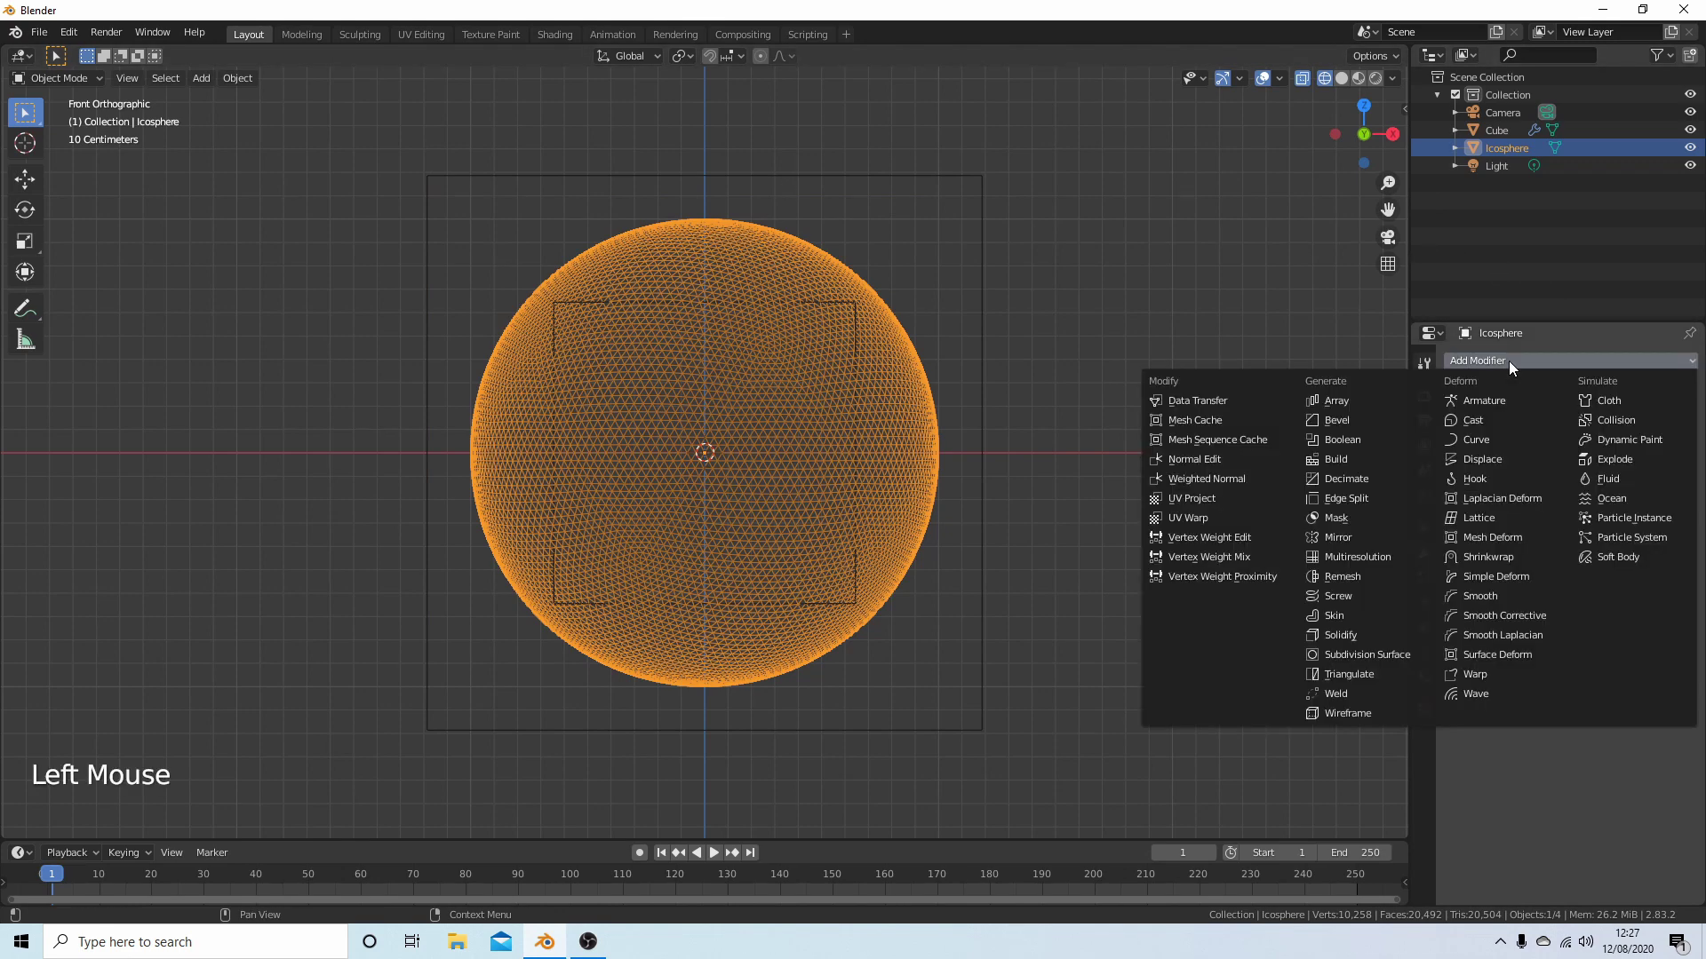
click(1367, 439)
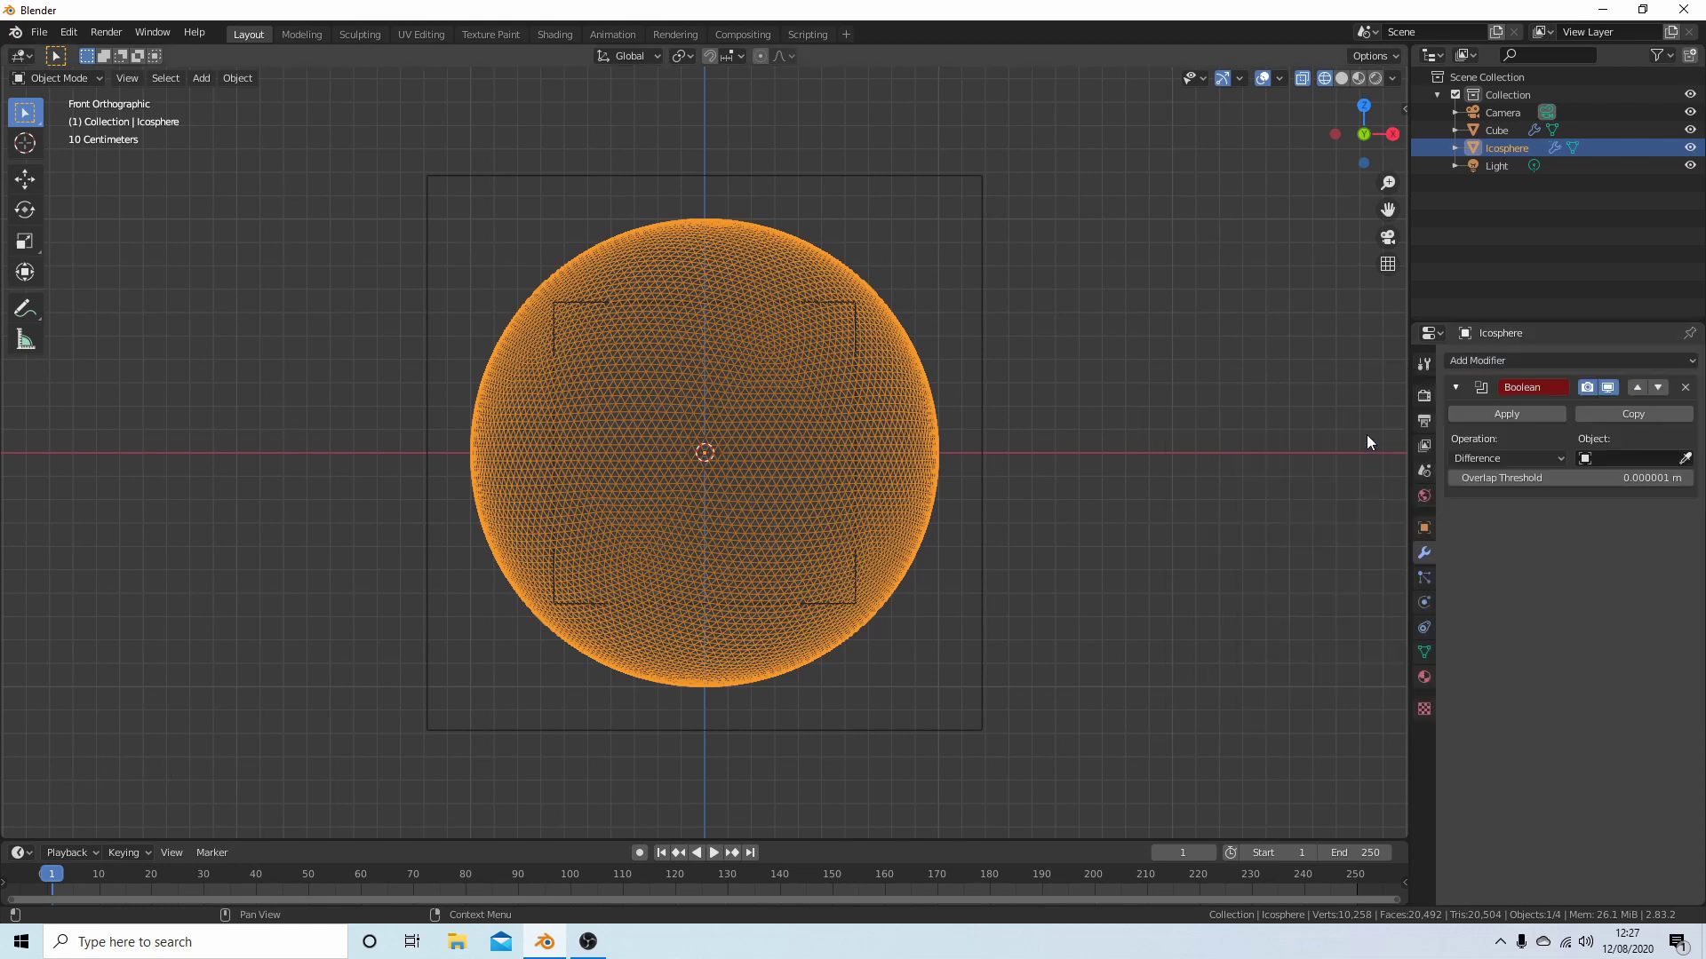
click(1559, 457)
click(1614, 455)
click(1523, 487)
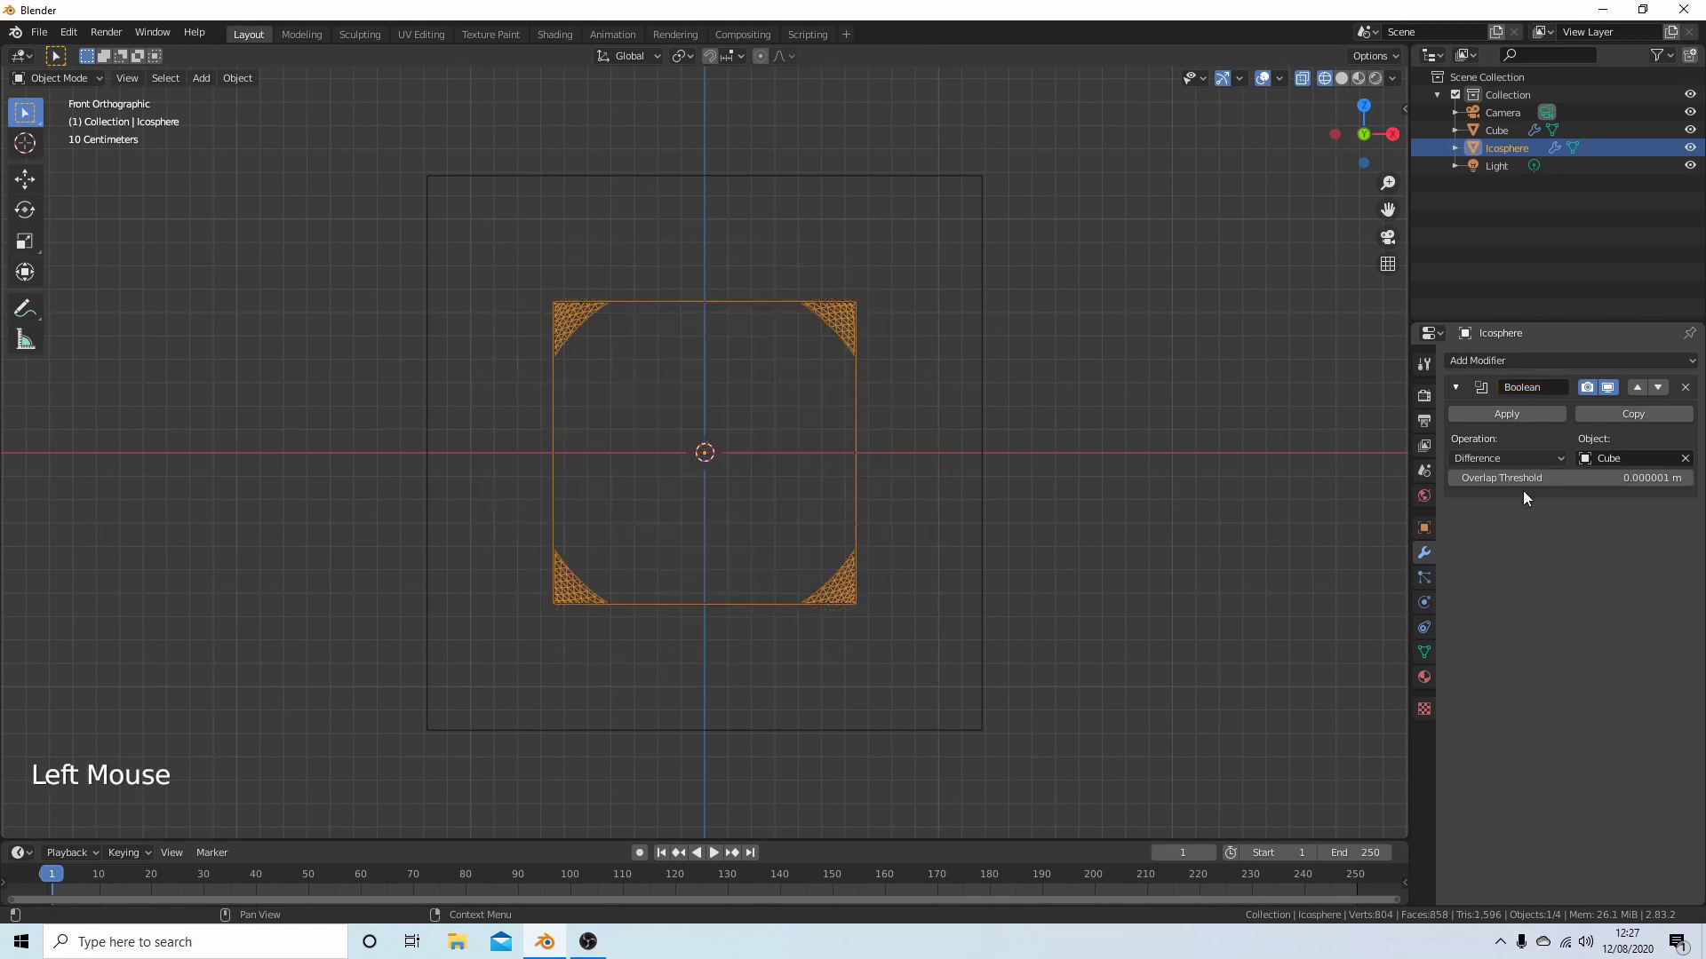
click(1494, 406)
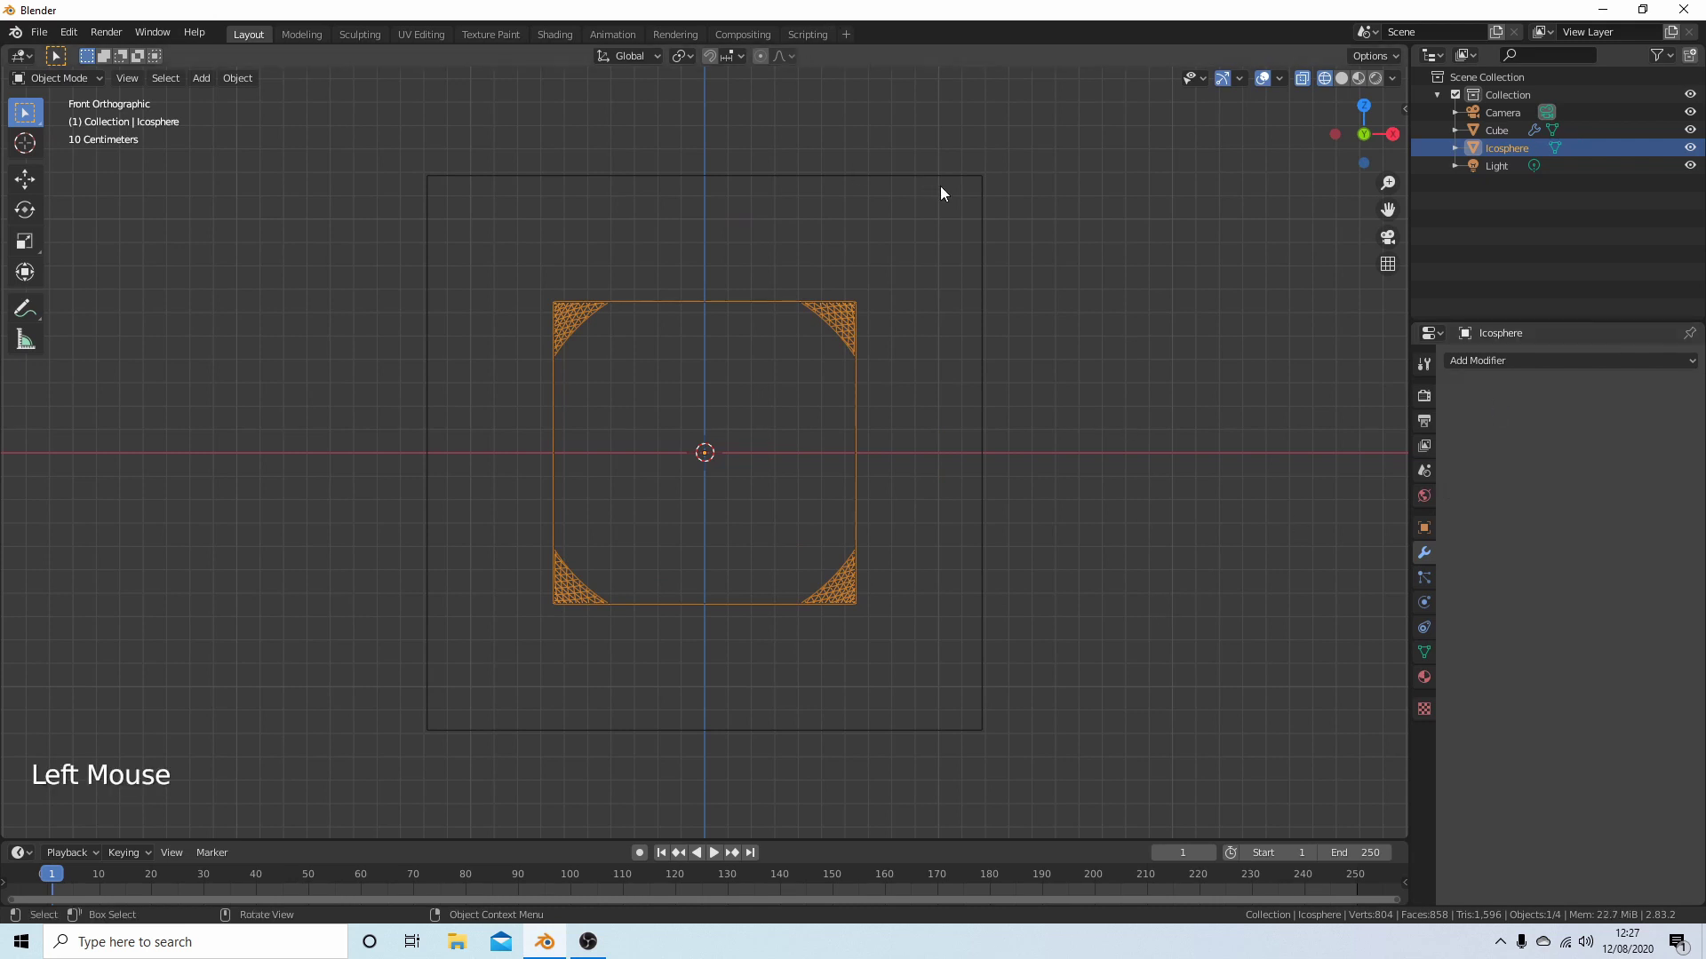
click(909, 179)
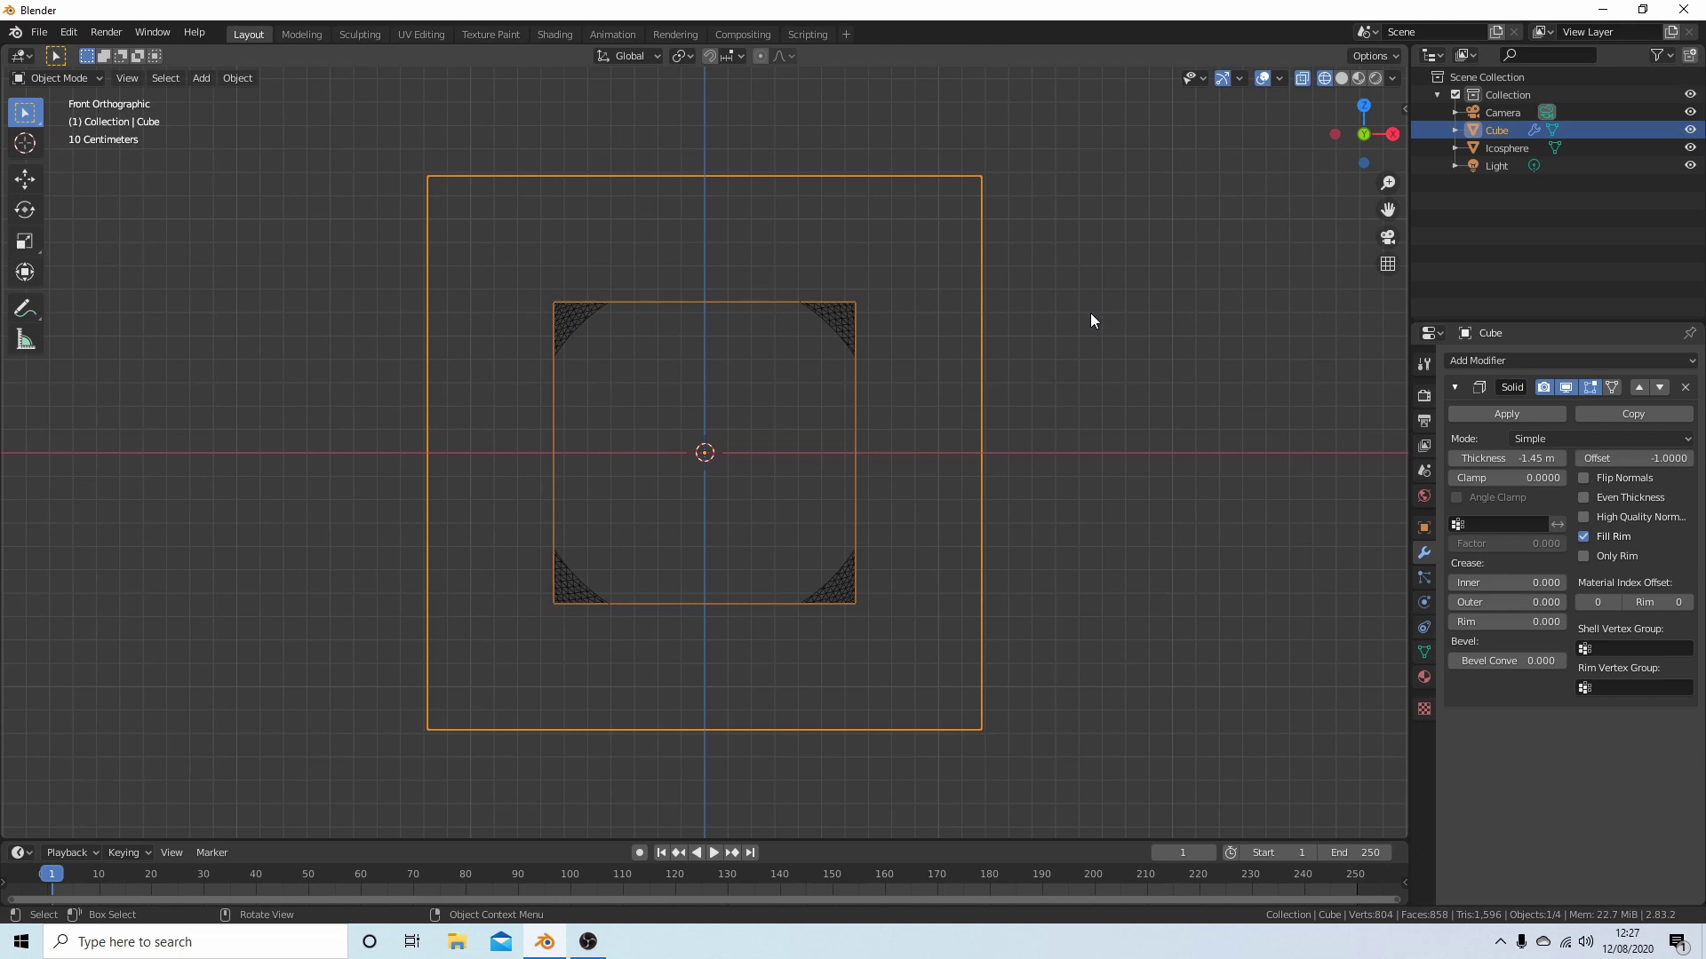
Delete the cutting cube, return to Solid shading, and orbit to inspect the rounded block
key(Delete)
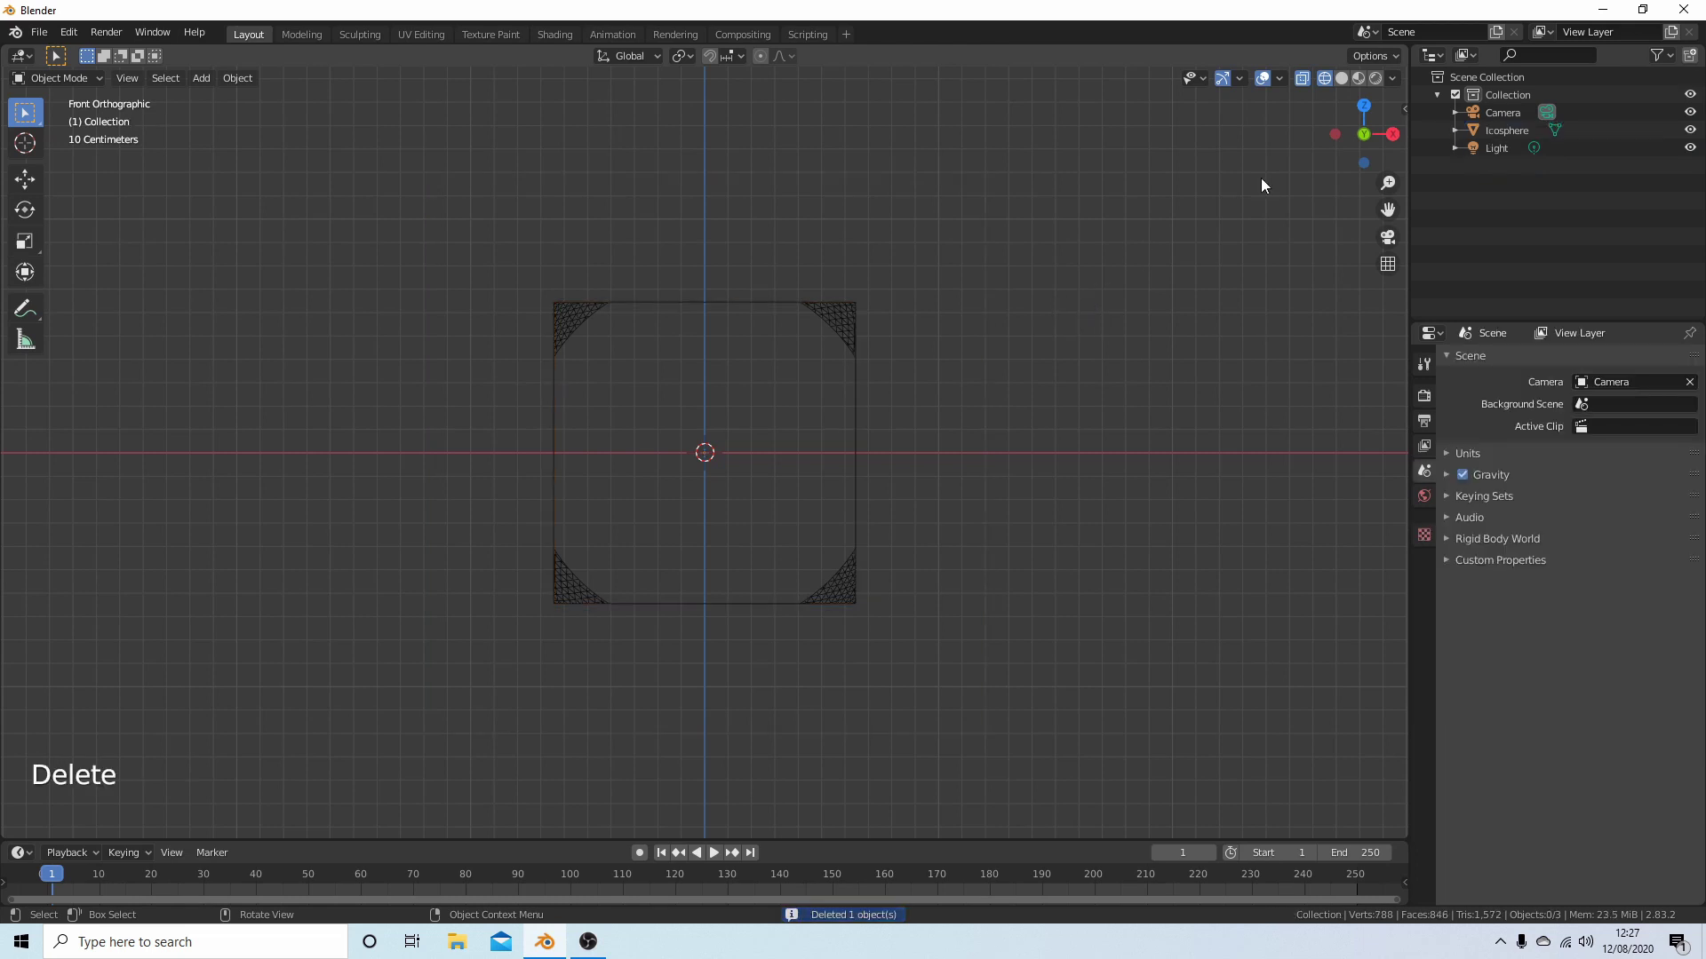
click(1337, 78)
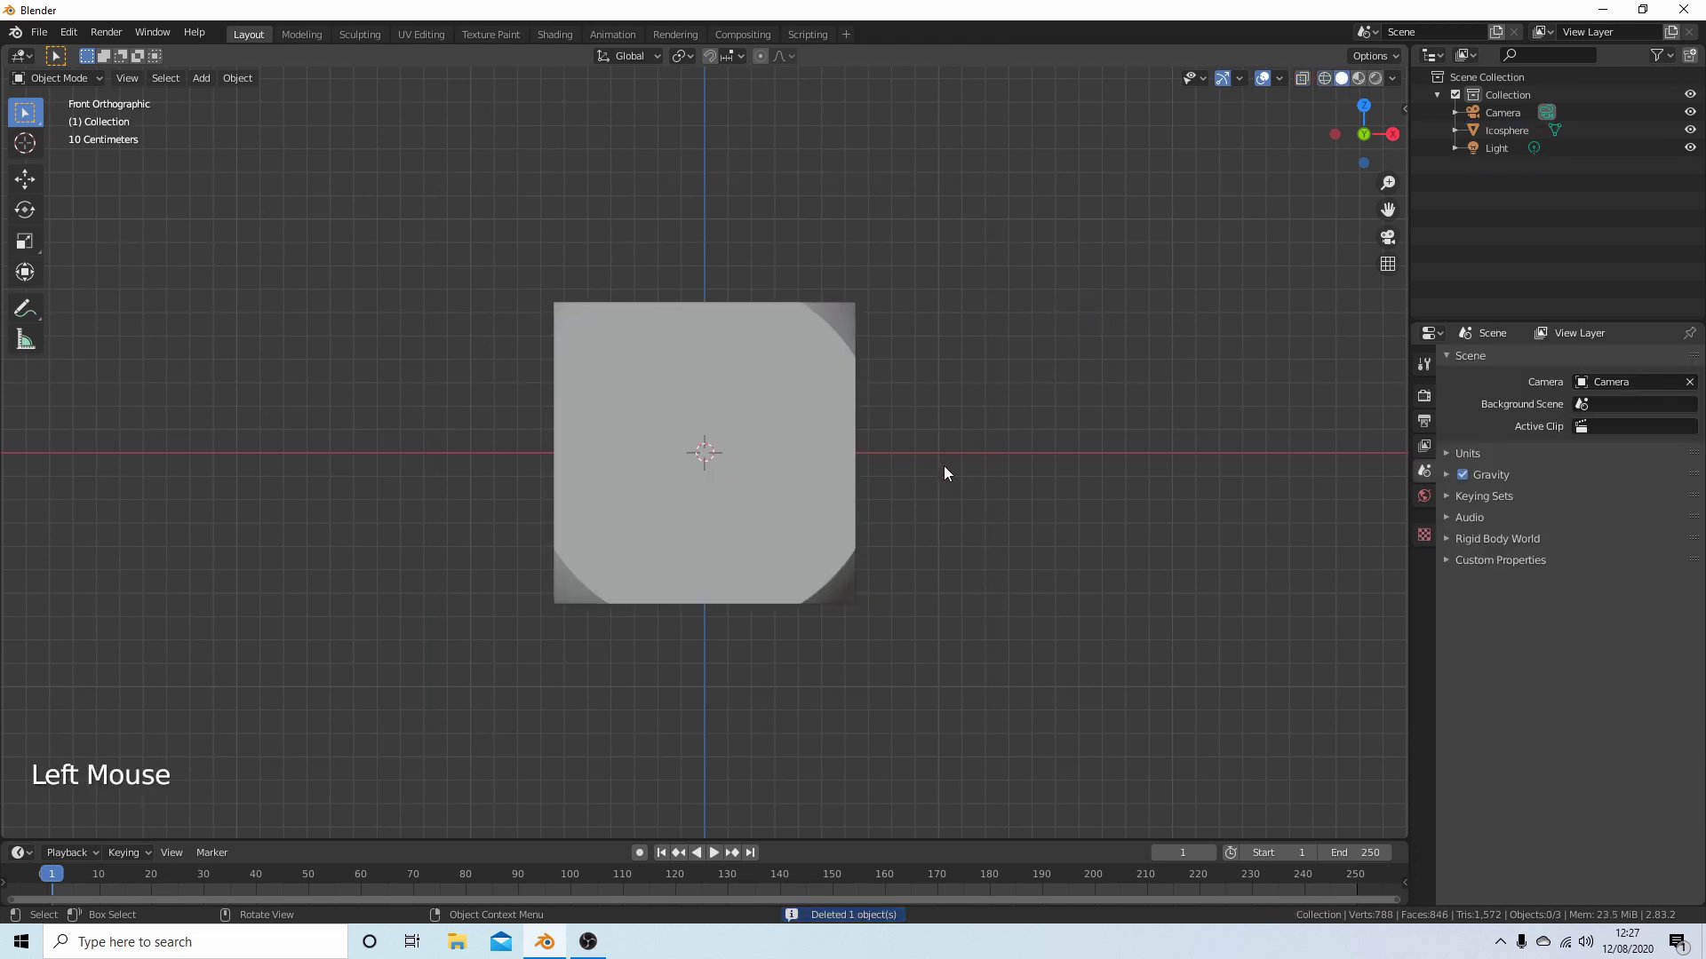
scroll(939, 470, up, 2)
scroll(938, 473, down, 2)
scroll(937, 474, up, 1)
mouse_move(937, 472)
middle_down()
mouse_move(802, 508)
mouse_move(844, 519)
middle_up()
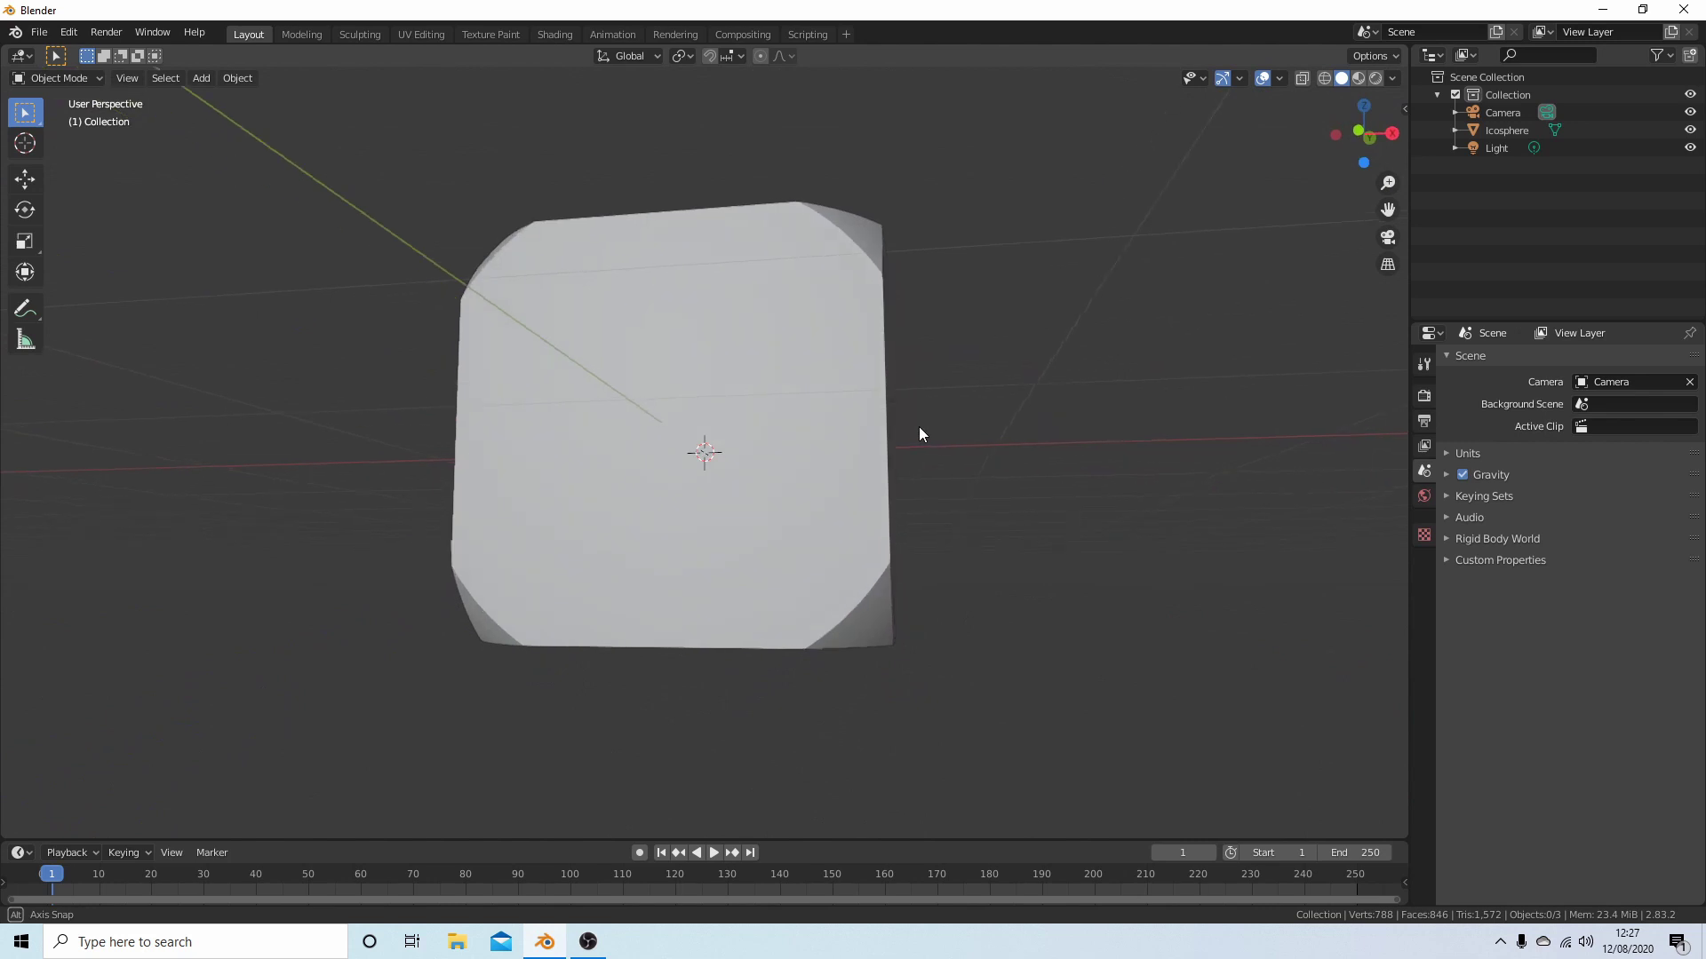
middle_drag(843, 519, 933, 449)
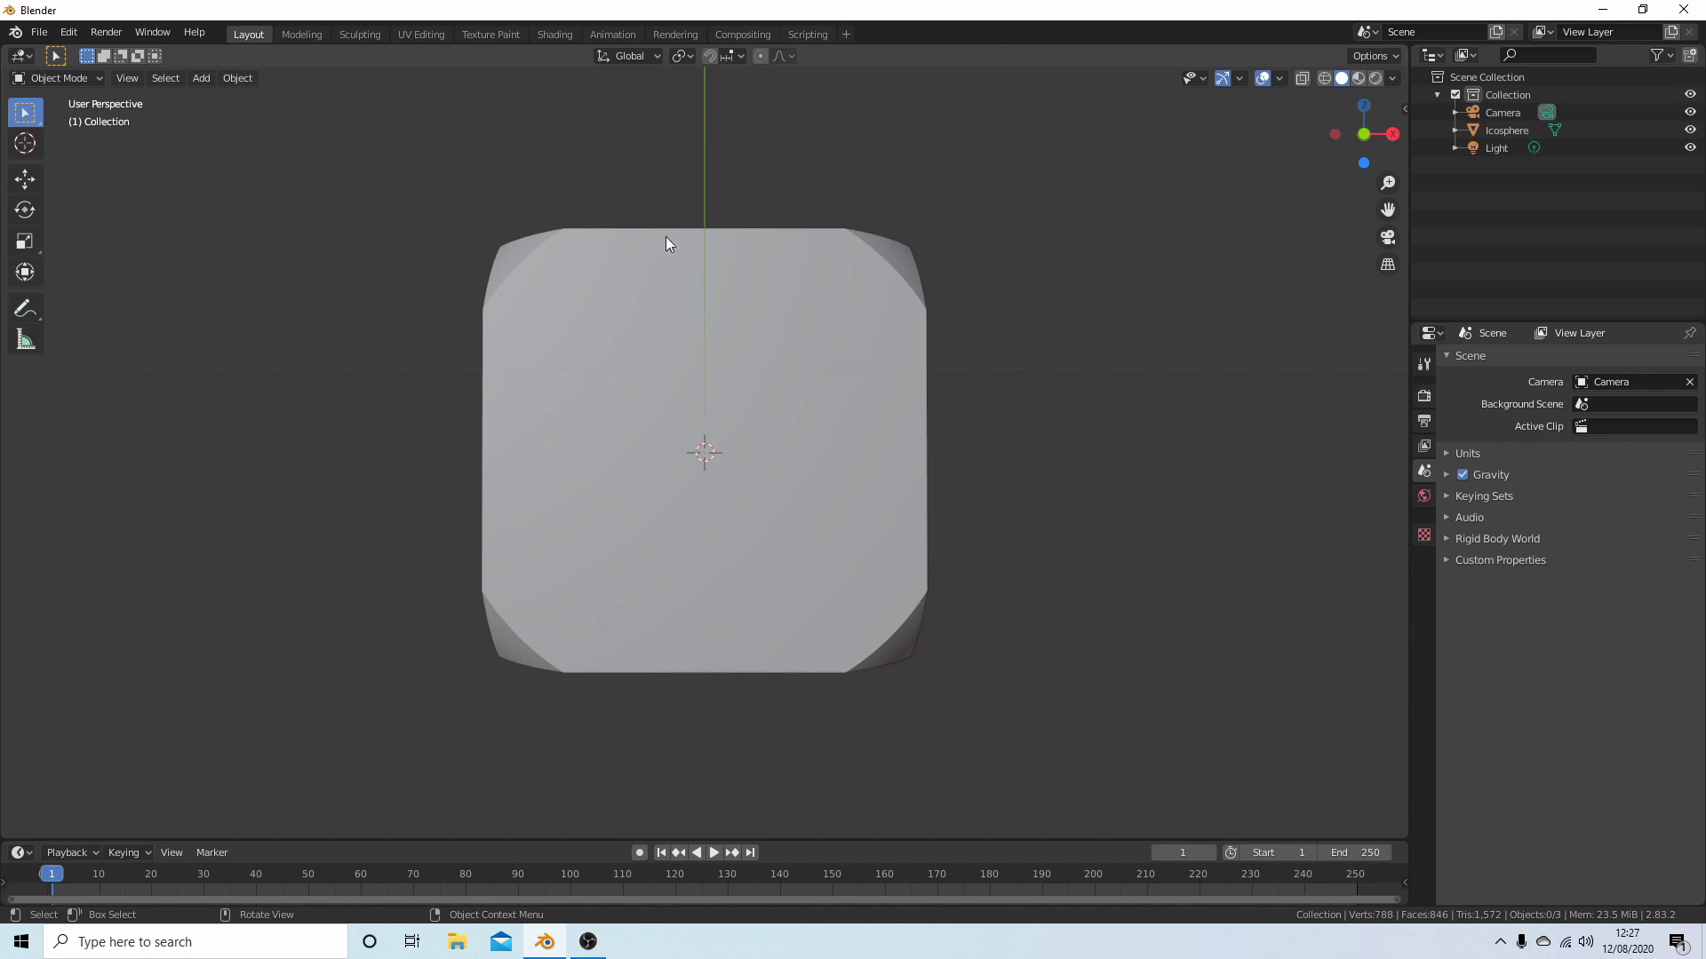
middle_drag(726, 280, 683, 338)
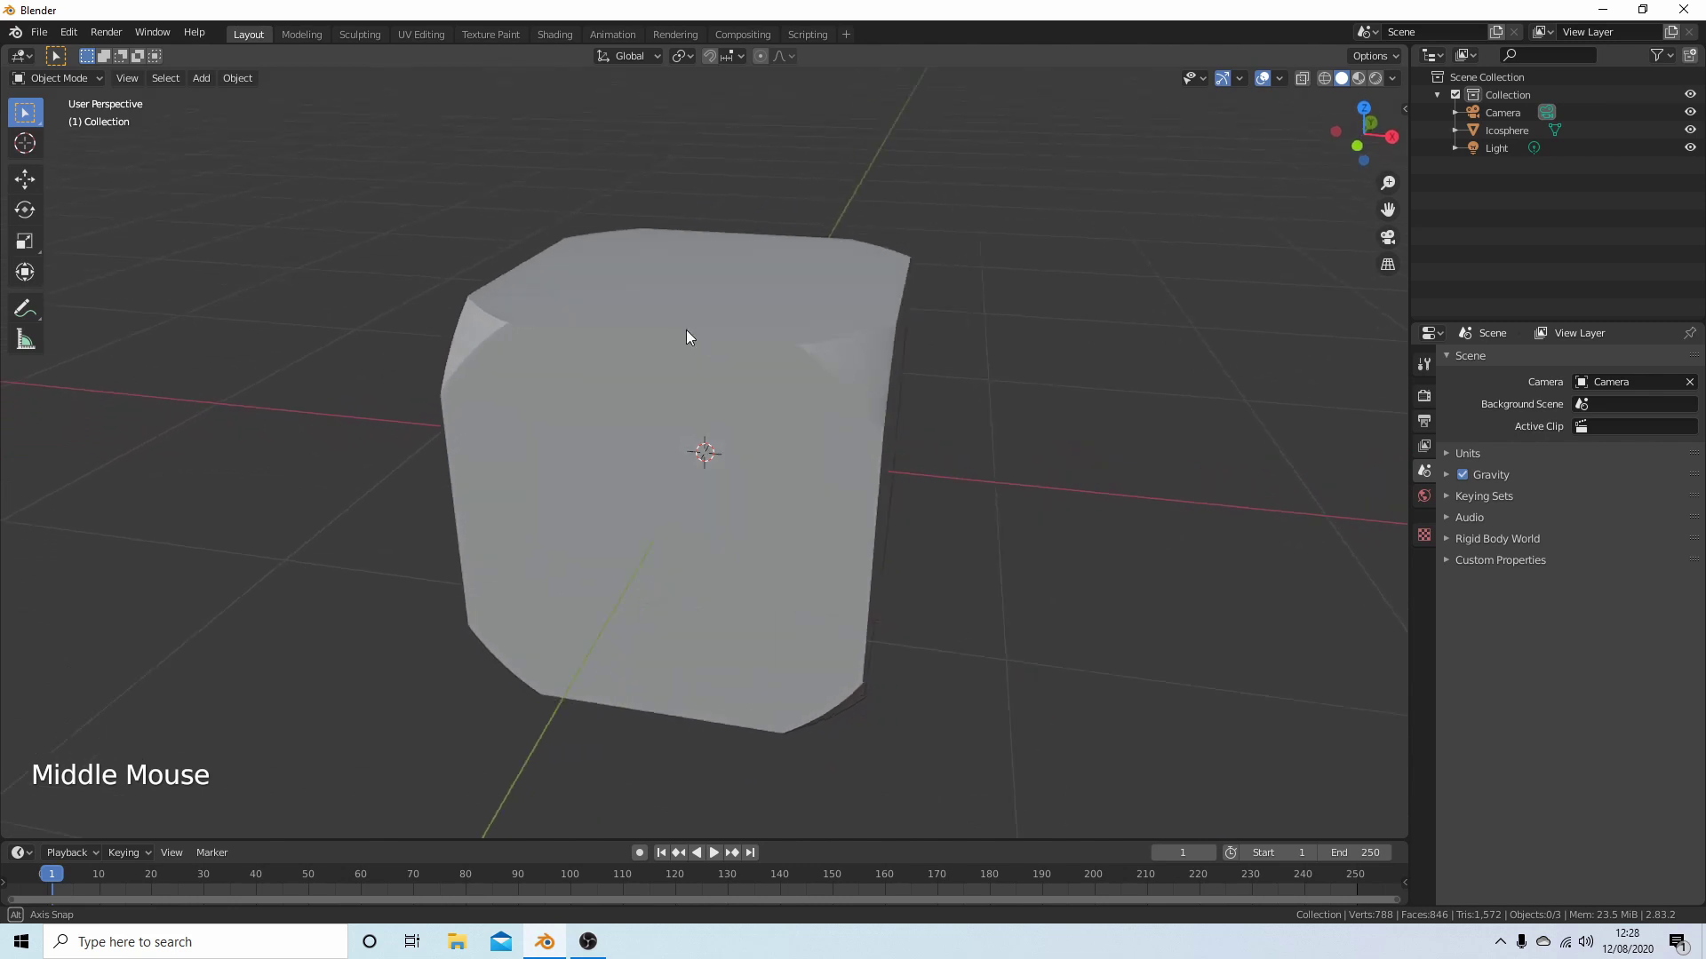
scroll(686, 339, up, 2)
scroll(689, 324, down, 2)
mouse_move(689, 324)
middle_down()
mouse_move(666, 403)
mouse_move(706, 569)
middle_up()
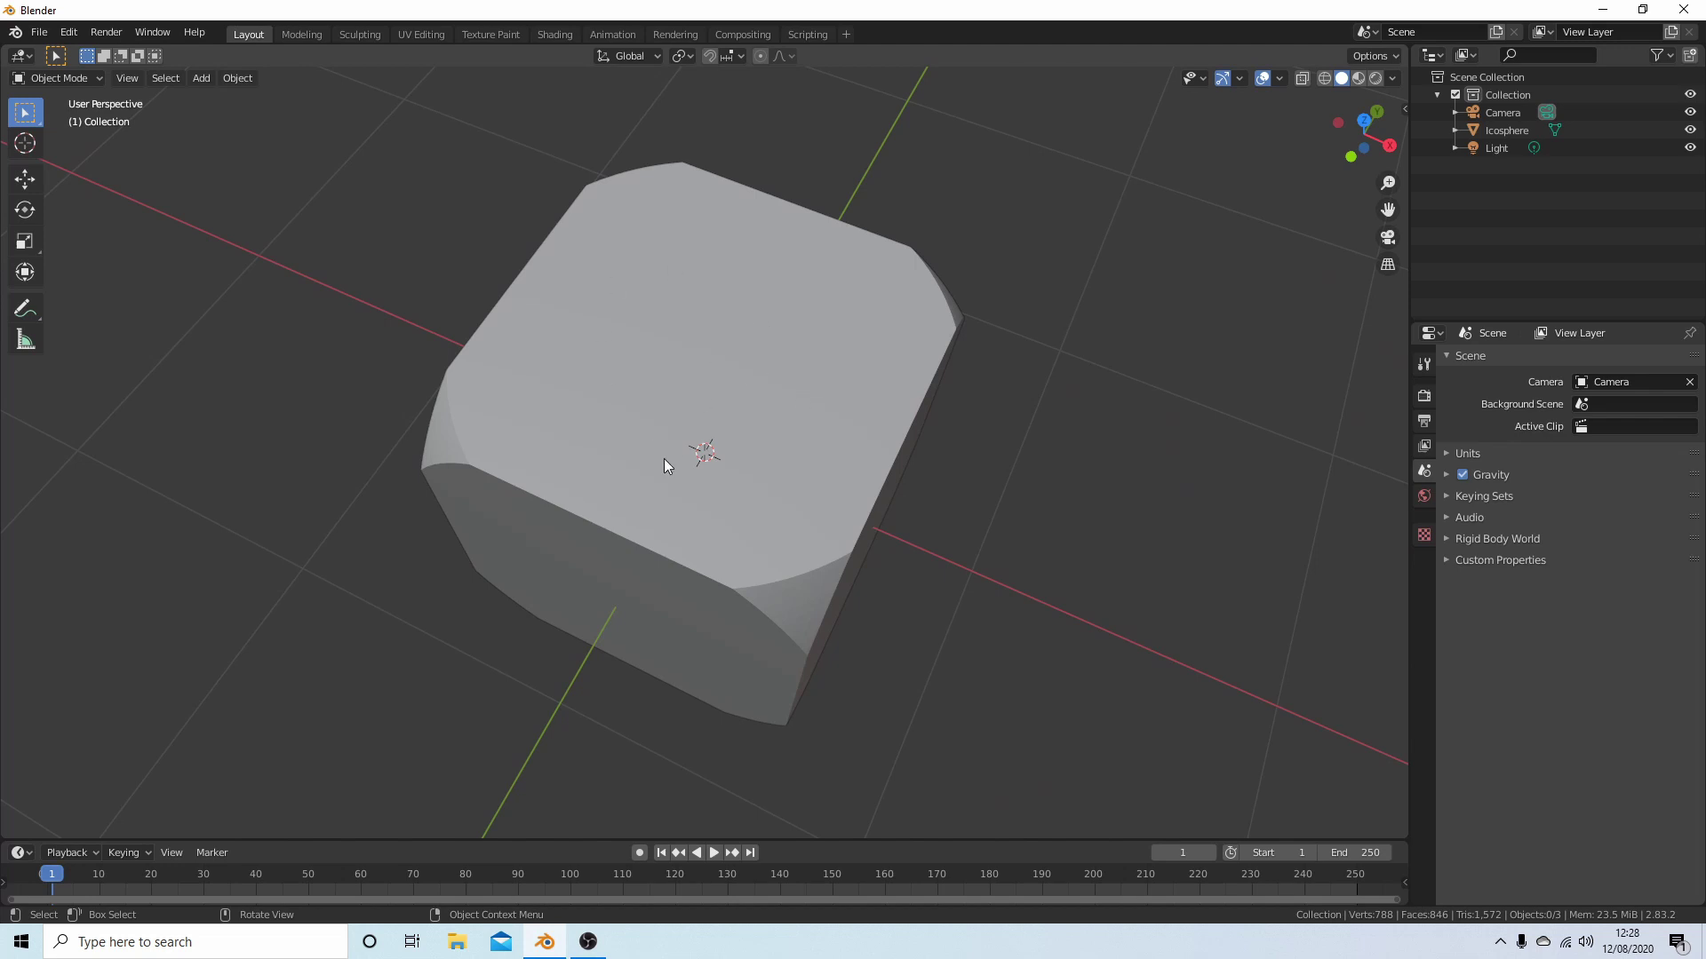
scroll(686, 474, up, 2)
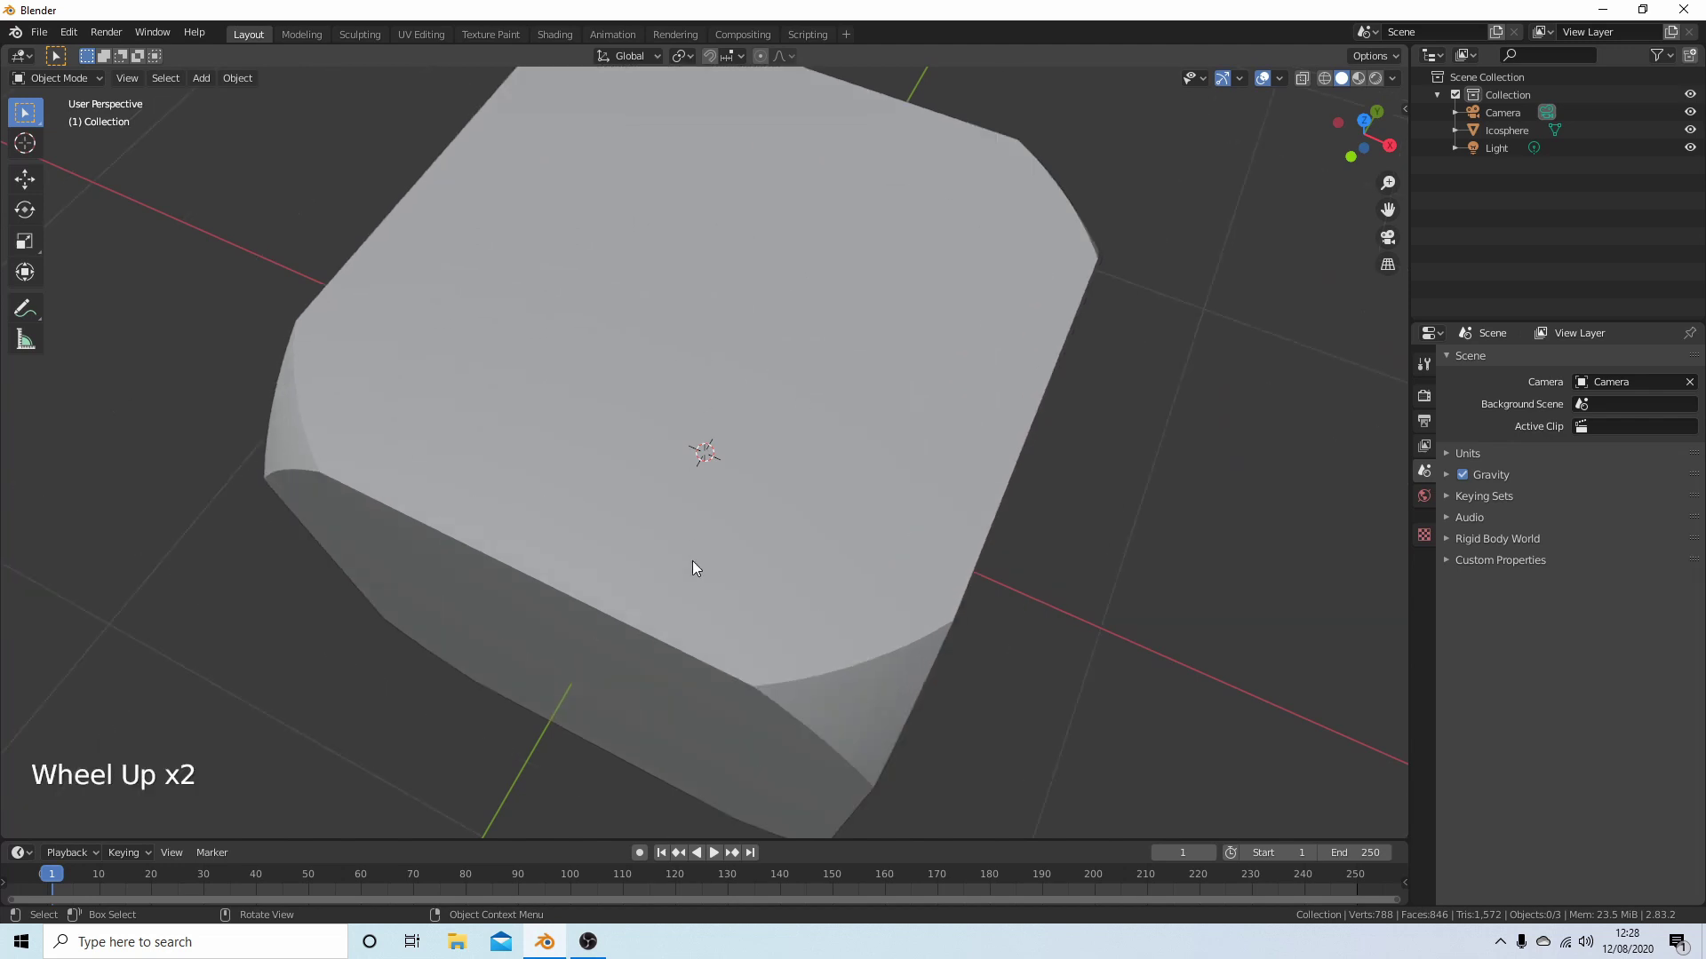
middle_click(736, 561)
mouse_move(737, 561)
middle_down()
mouse_move(768, 398)
mouse_move(705, 370)
middle_up()
scroll(744, 526, down, 2)
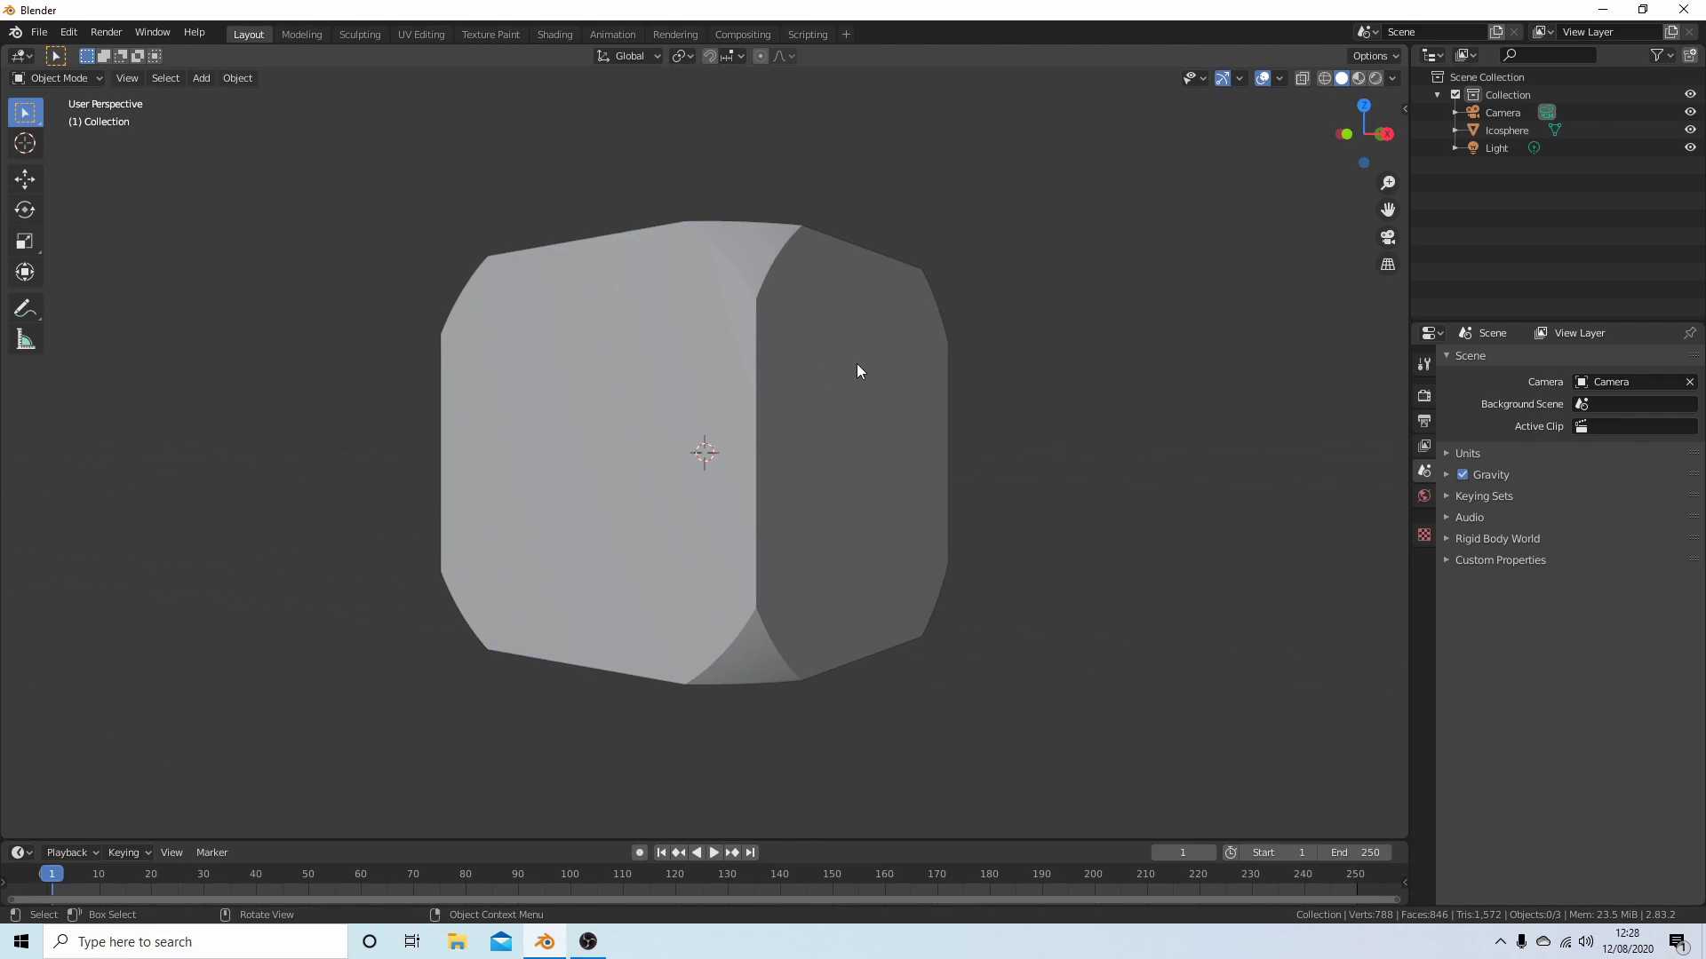